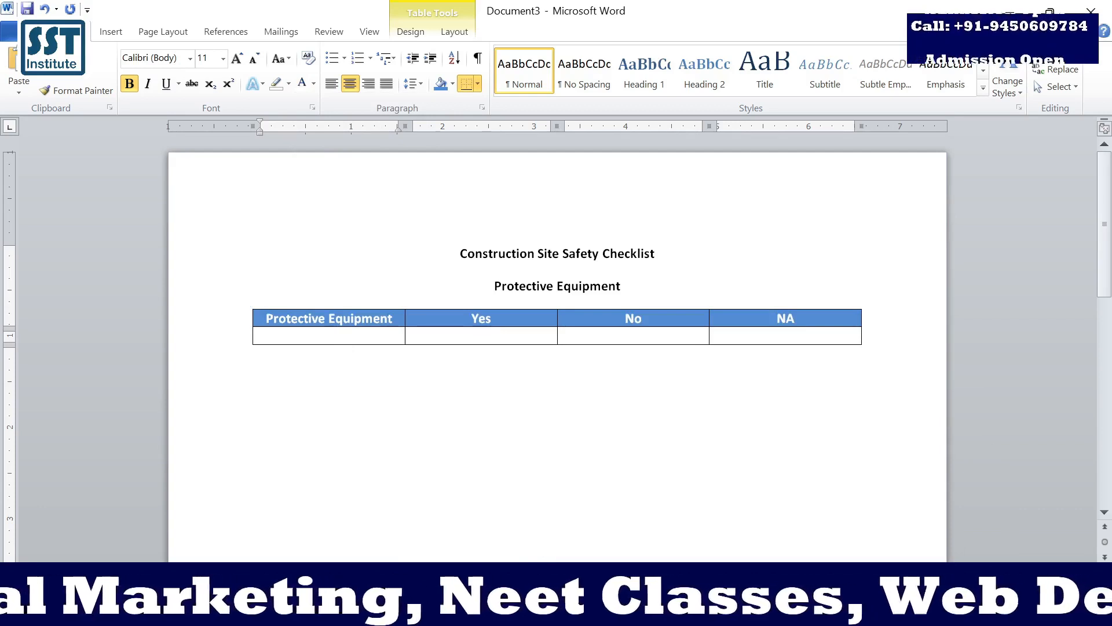
Step: Enter the numbered item "1. Hard Hats are worn when required" in the first cell below the Protective Equipment header
{"action": "type", "text": "1"}
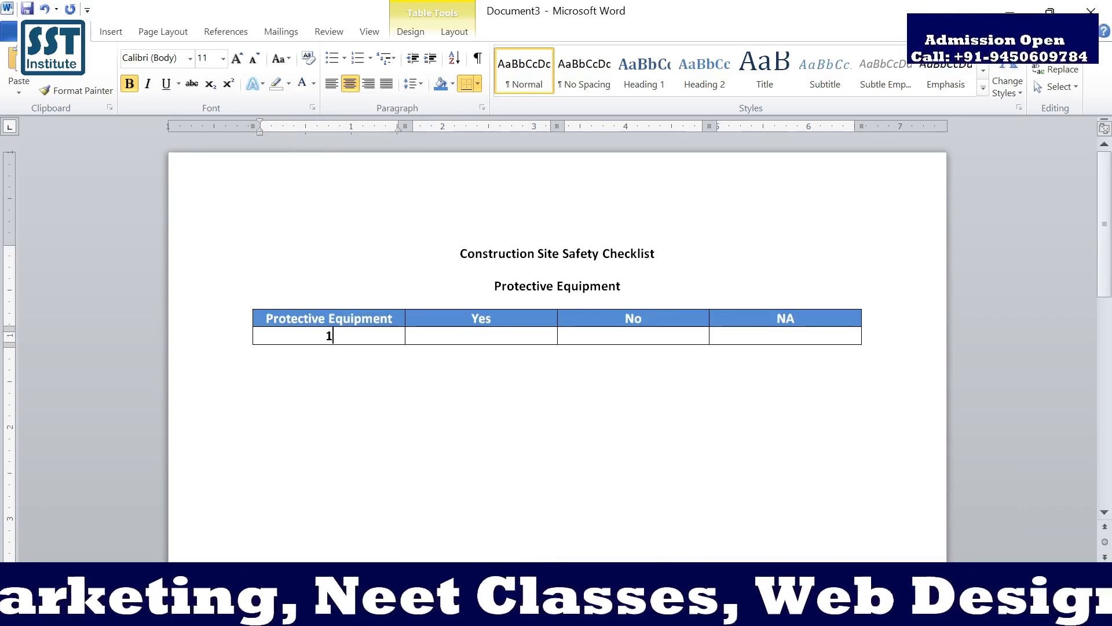
{"action": "type", "text": "."}
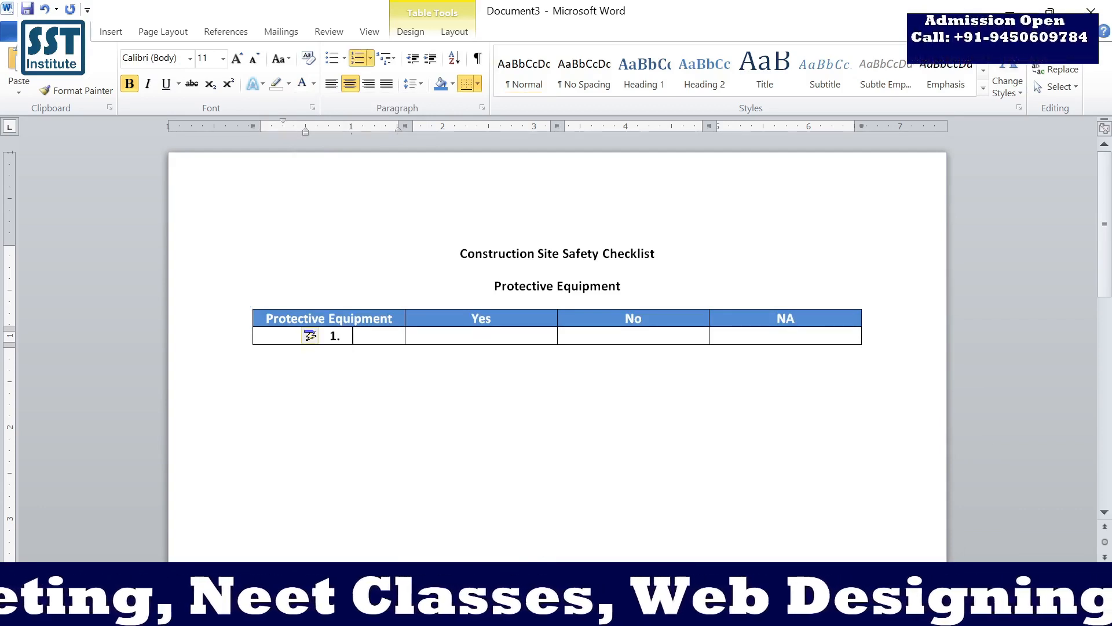
{"action": "type", "text": " Ha"}
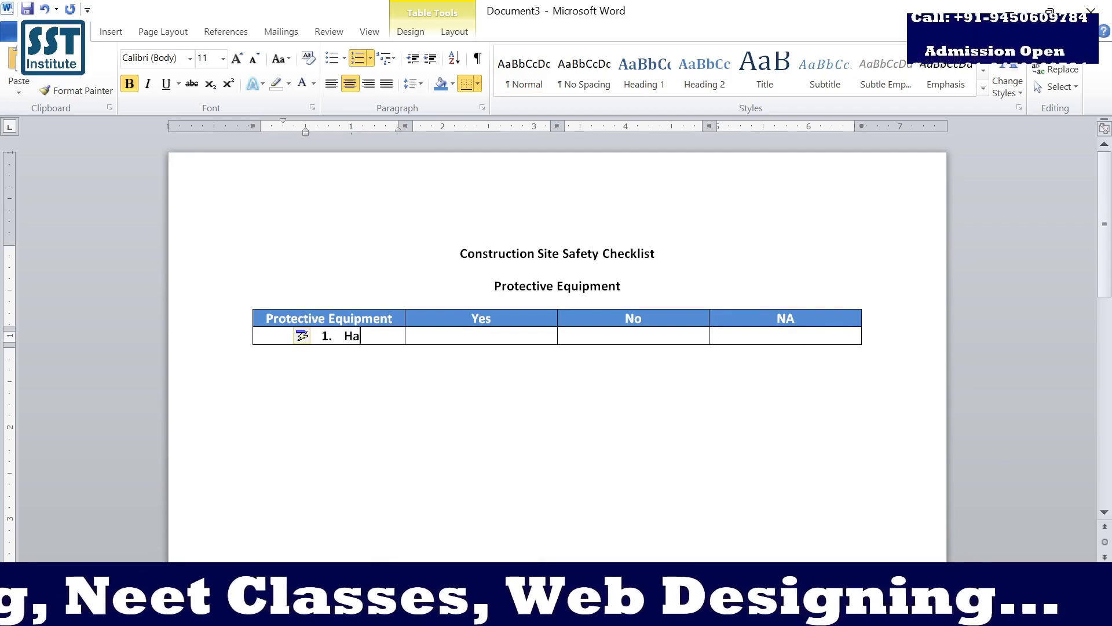
{"action": "type", "text": "rd"}
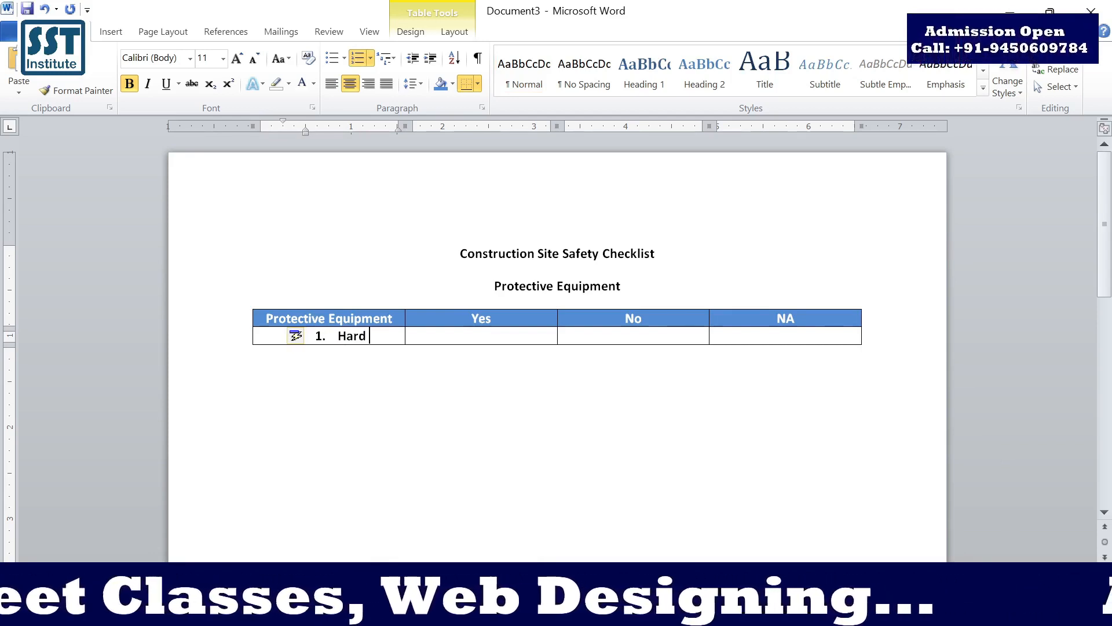
{"action": "type", "text": " Hats"}
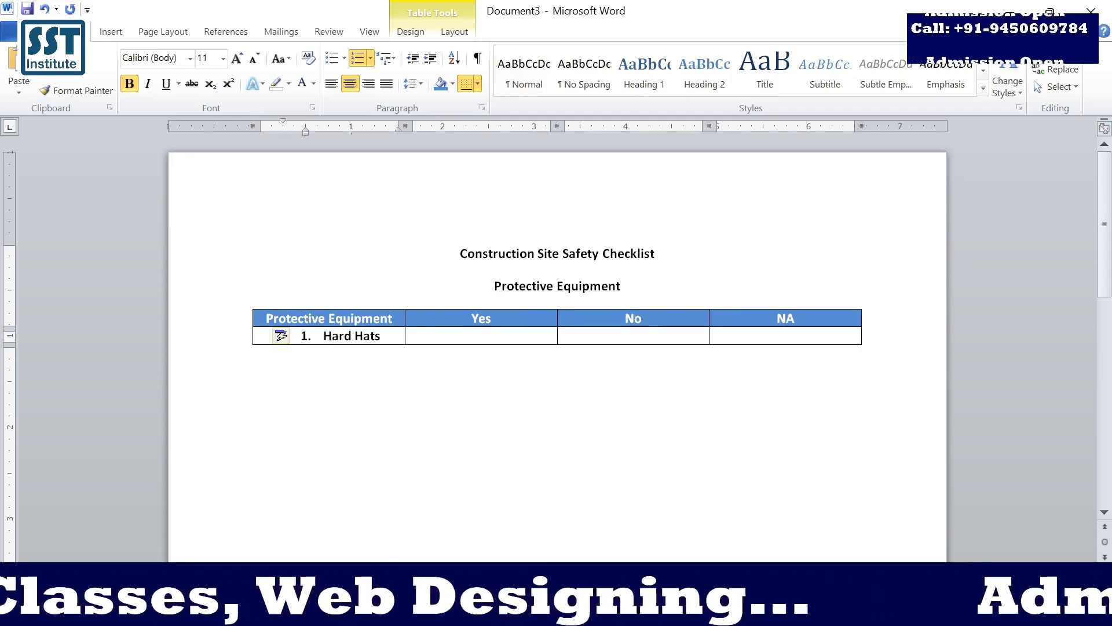
{"action": "type", "text": " ar"}
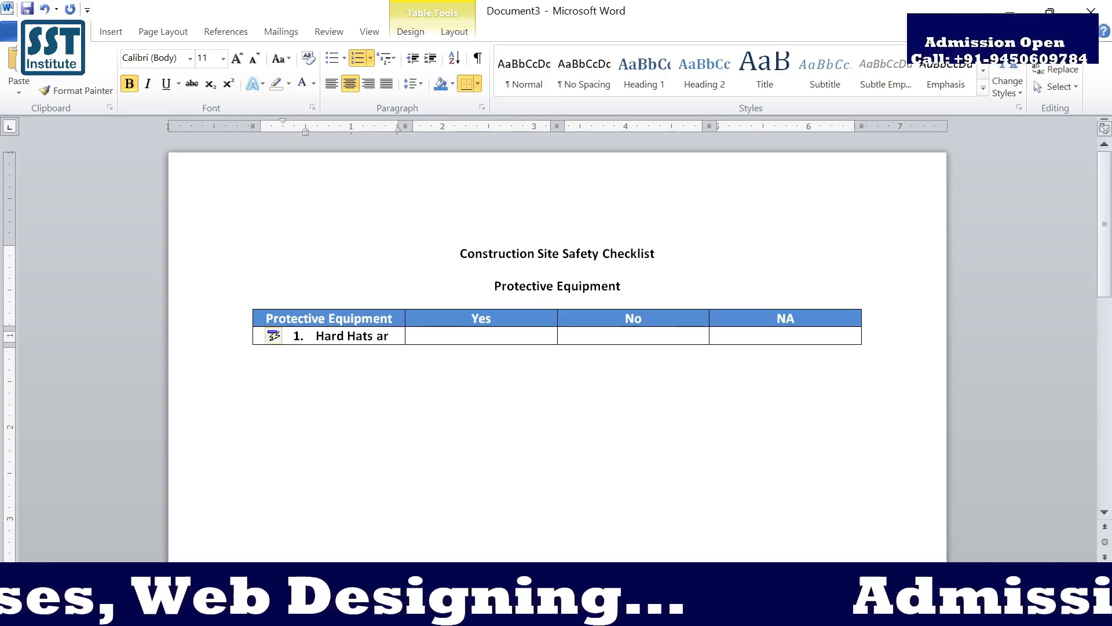
{"action": "type", "text": "e worn"}
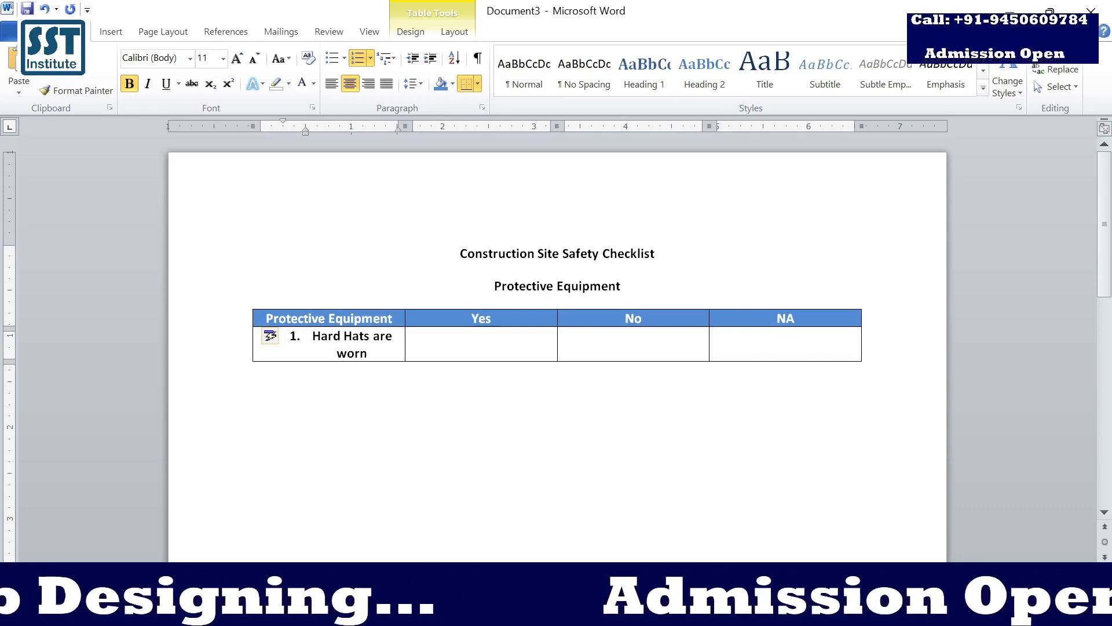
{"action": "type", "text": " when"}
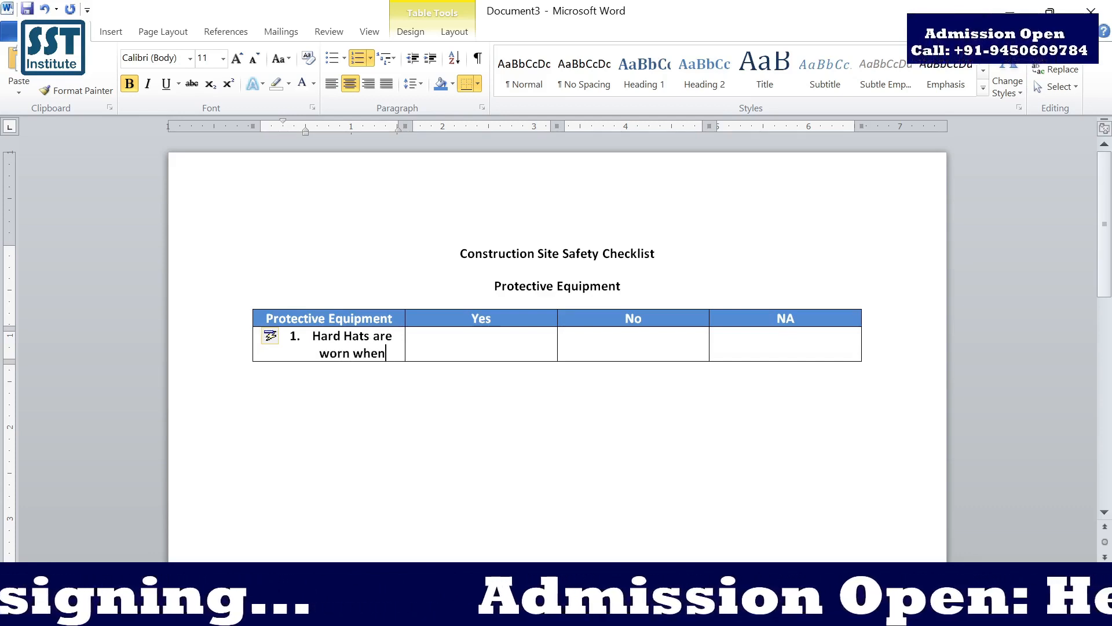
{"action": "type", "text": " re"}
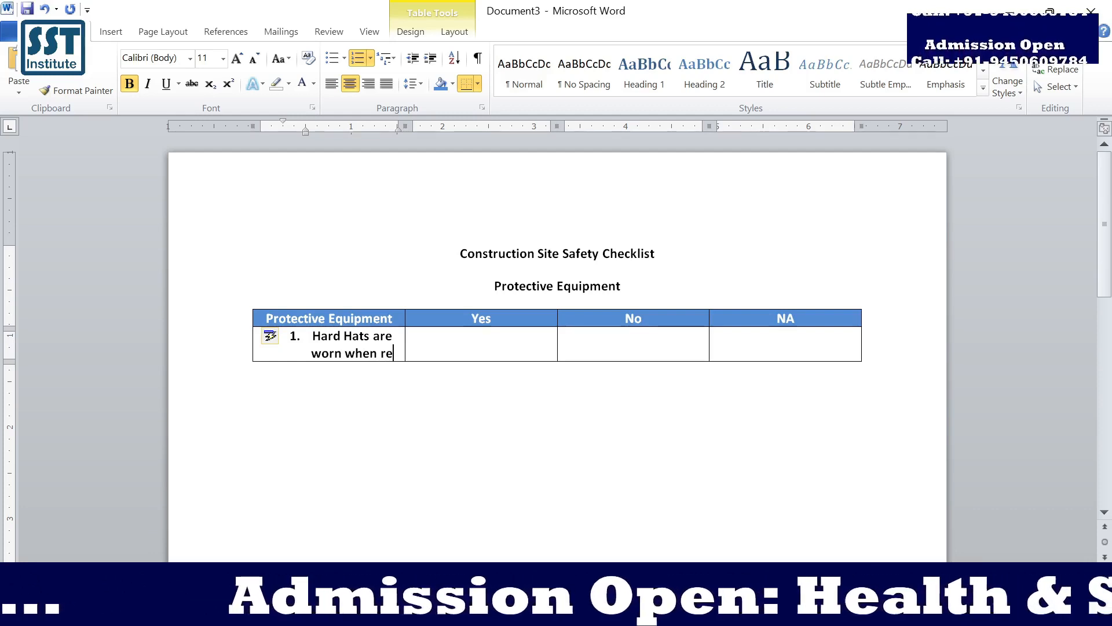
{"action": "type", "text": "q"}
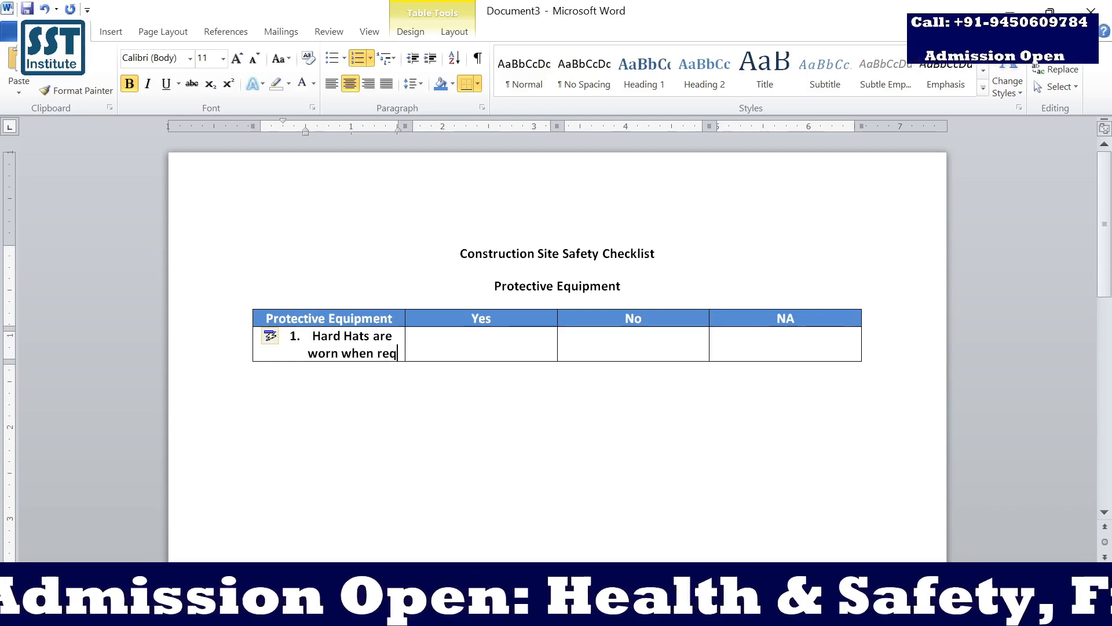
{"action": "type", "text": "ui"}
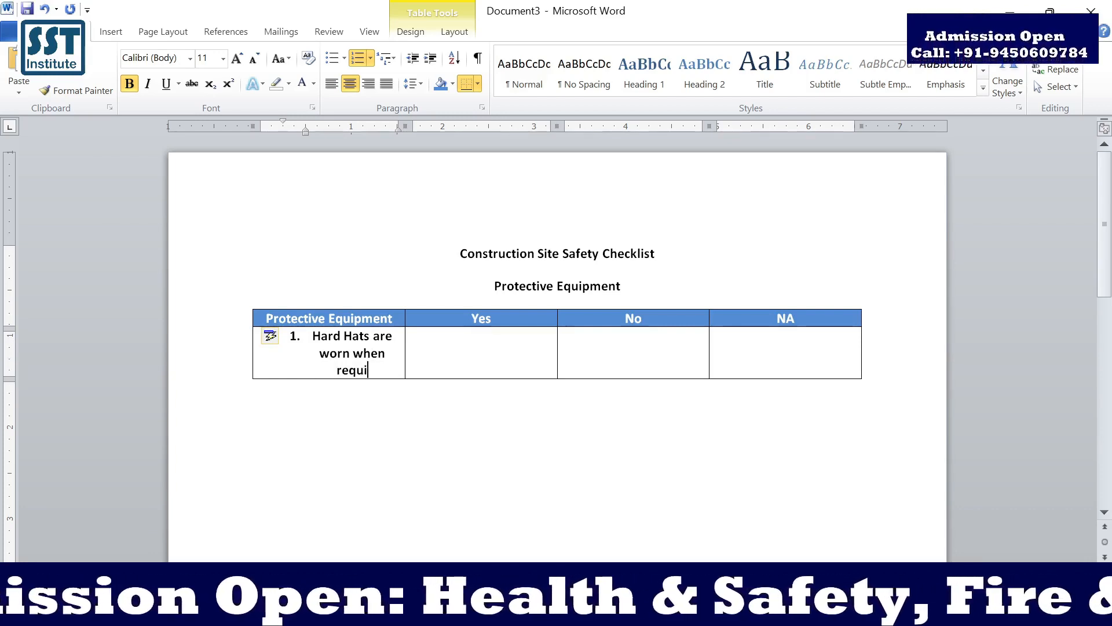
{"action": "type", "text": "res"}
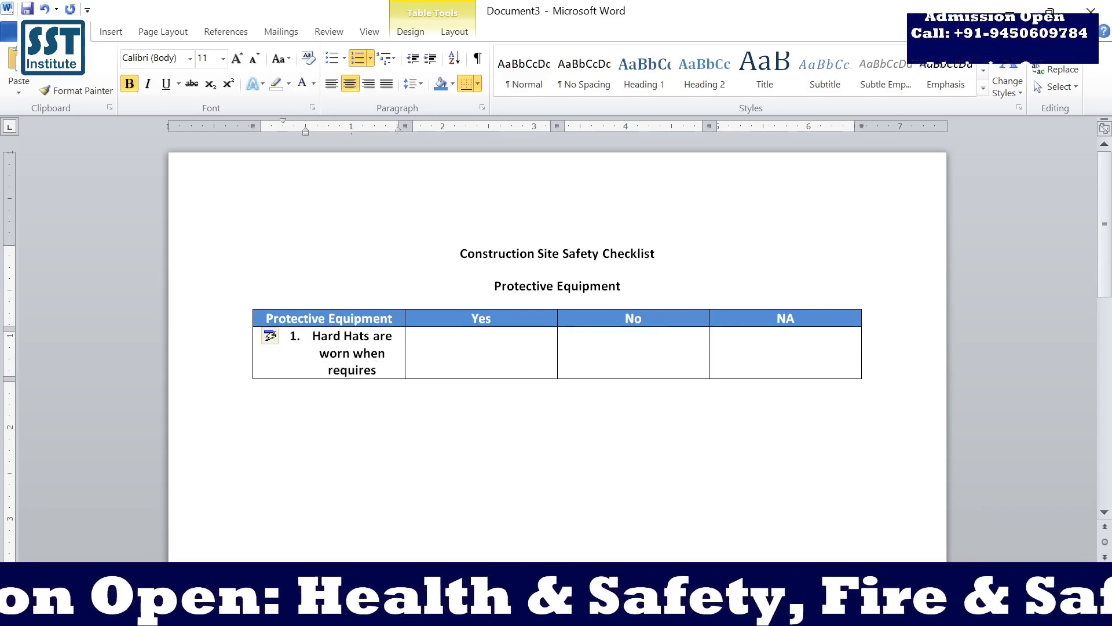
{"action": "key", "text": "BackSpace"}
{"action": "type", "text": "d"}
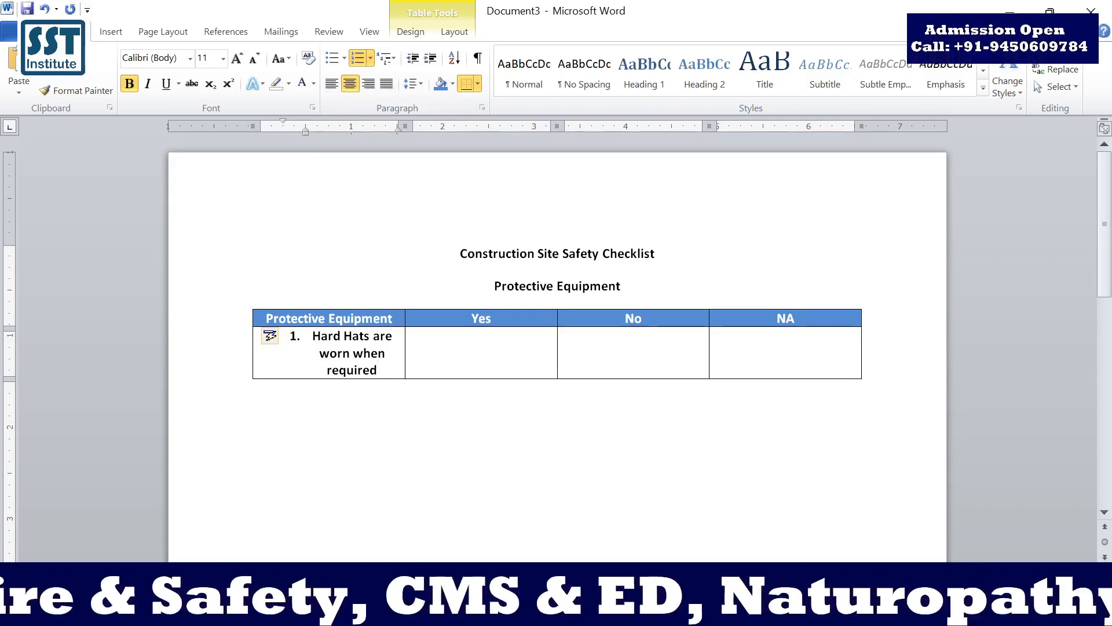
Step: Left-align the "Hard Hats are worn when required" text in its table cell
{"action": "key", "text": "ctrl+a"}
{"action": "left_click", "coordinate": [417, 355]}
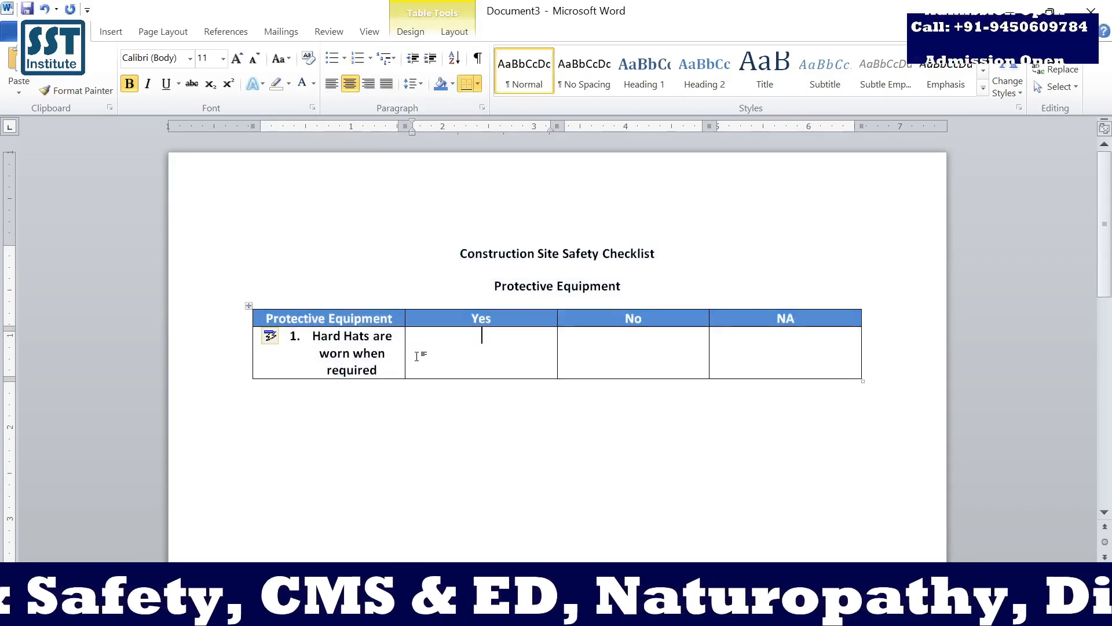
{"action": "left_click", "coordinate": [313, 336]}
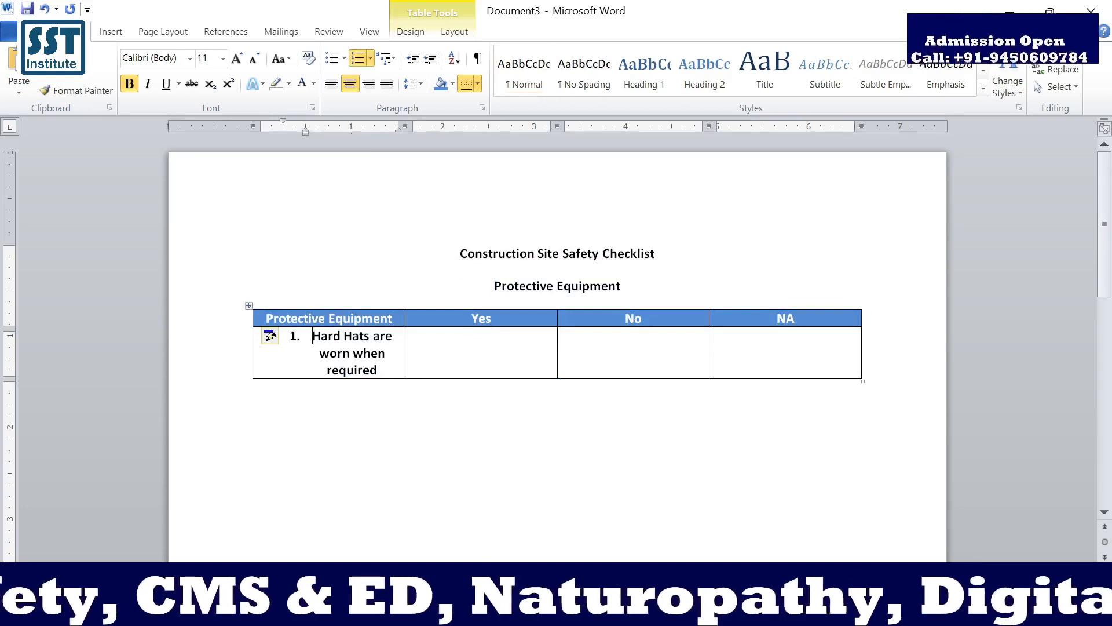
{"action": "left_click_drag", "start_coordinate": [313, 336], "coordinate": [377, 371]}
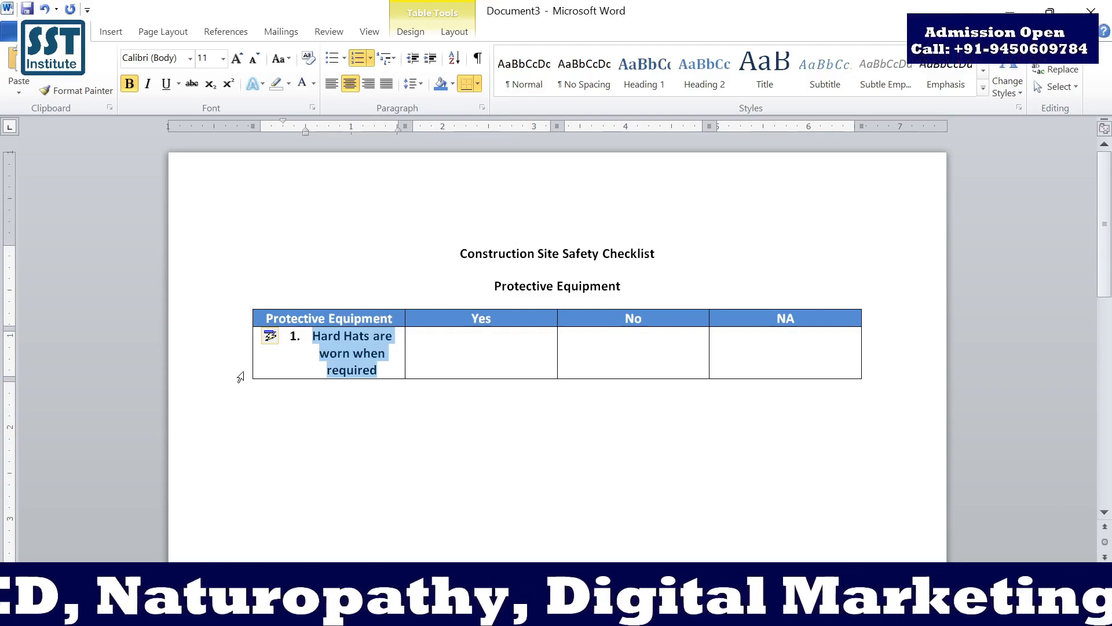
{"action": "left_click", "coordinate": [329, 87]}
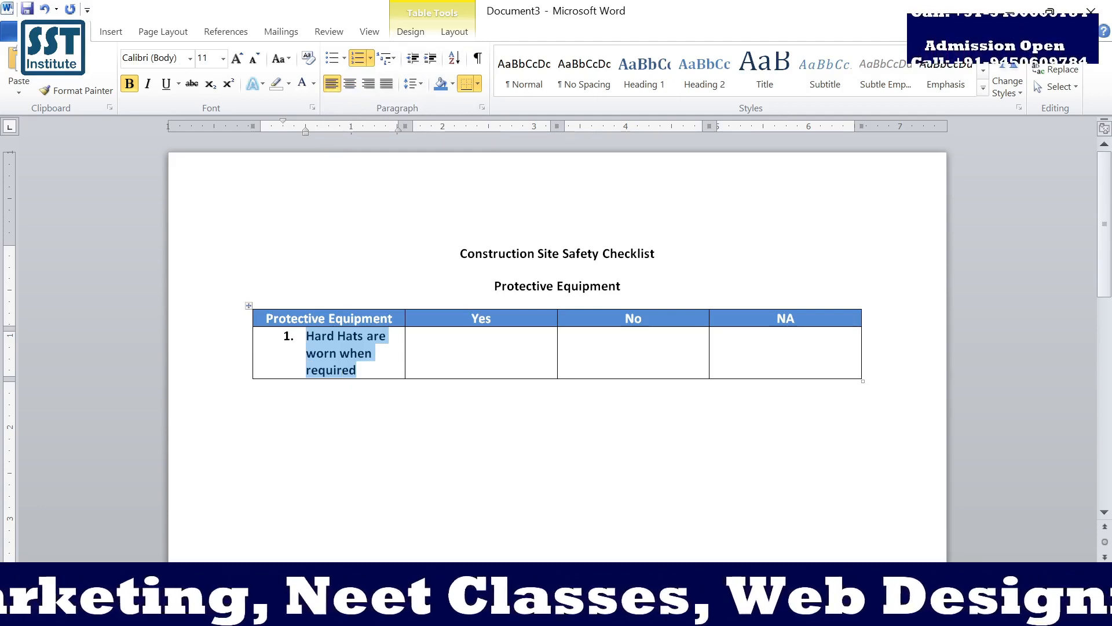
{"action": "key", "text": "ctrl+c"}
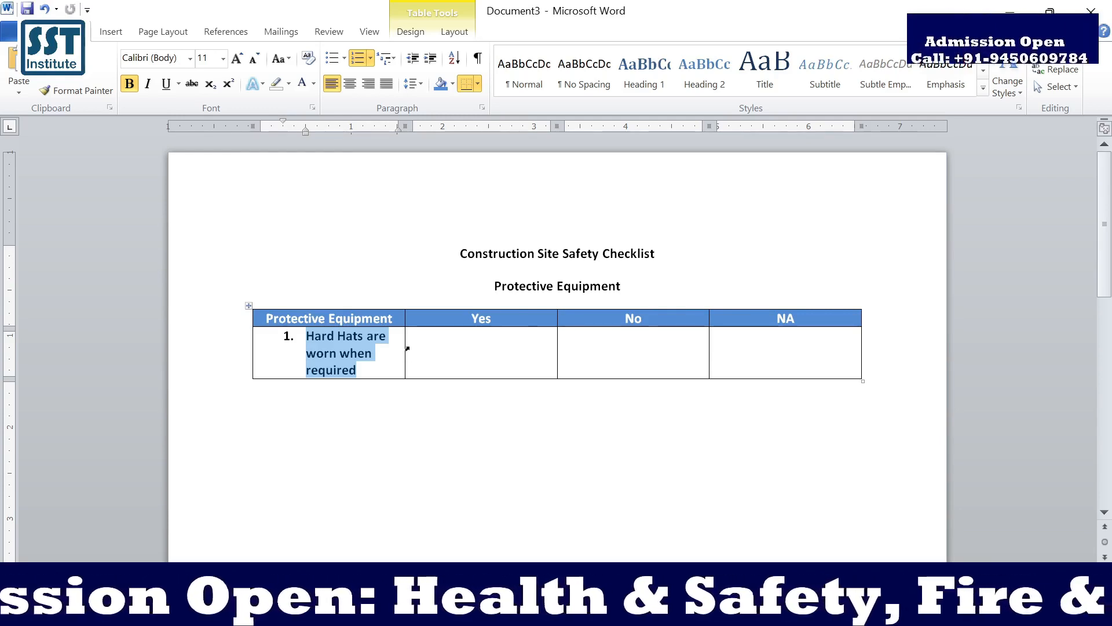
Step: Widen the Protective Equipment column to about 4.3 inches and narrow the Yes, No and NA columns to under 1 inch each
{"action": "left_click_drag", "start_coordinate": [405, 345], "coordinate": [516, 346]}
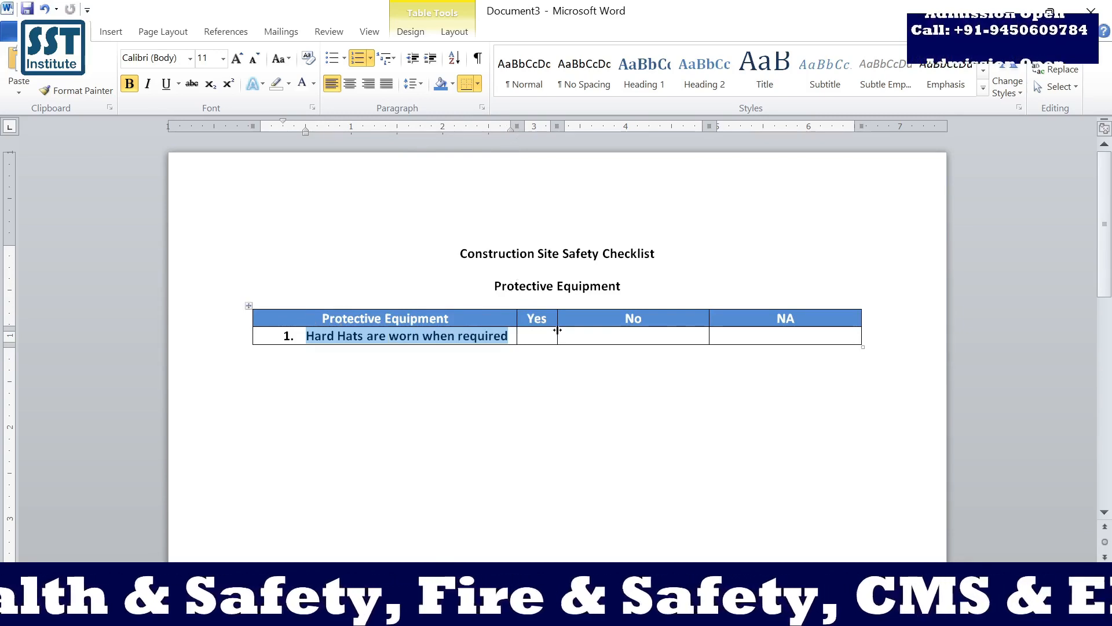
{"action": "left_click_drag", "start_coordinate": [557, 332], "coordinate": [643, 333]}
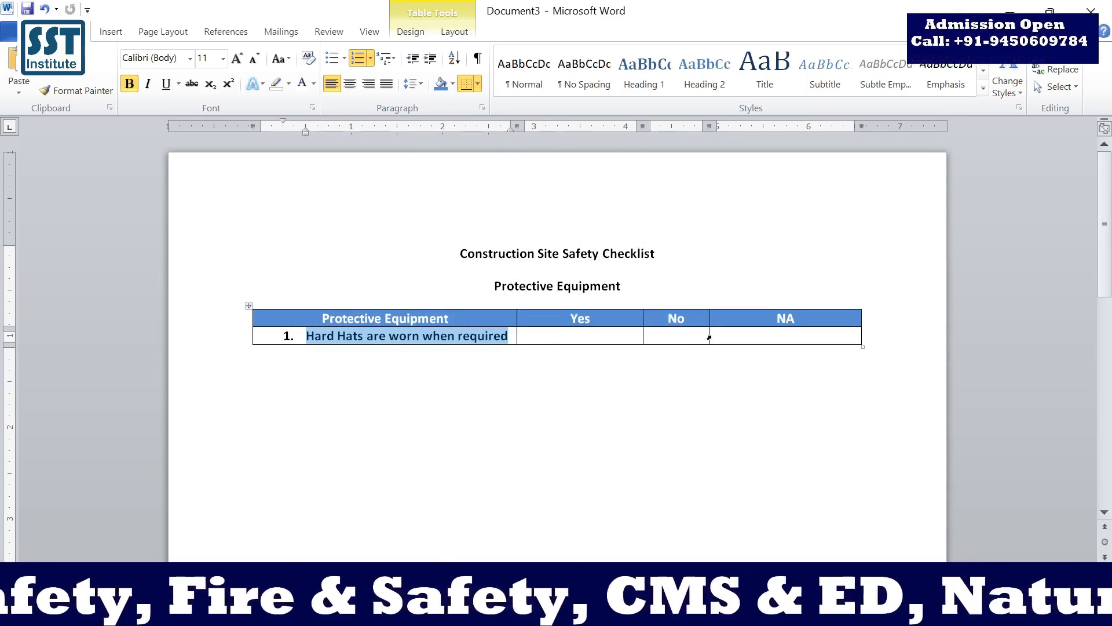
{"action": "left_click_drag", "start_coordinate": [708, 336], "coordinate": [775, 337]}
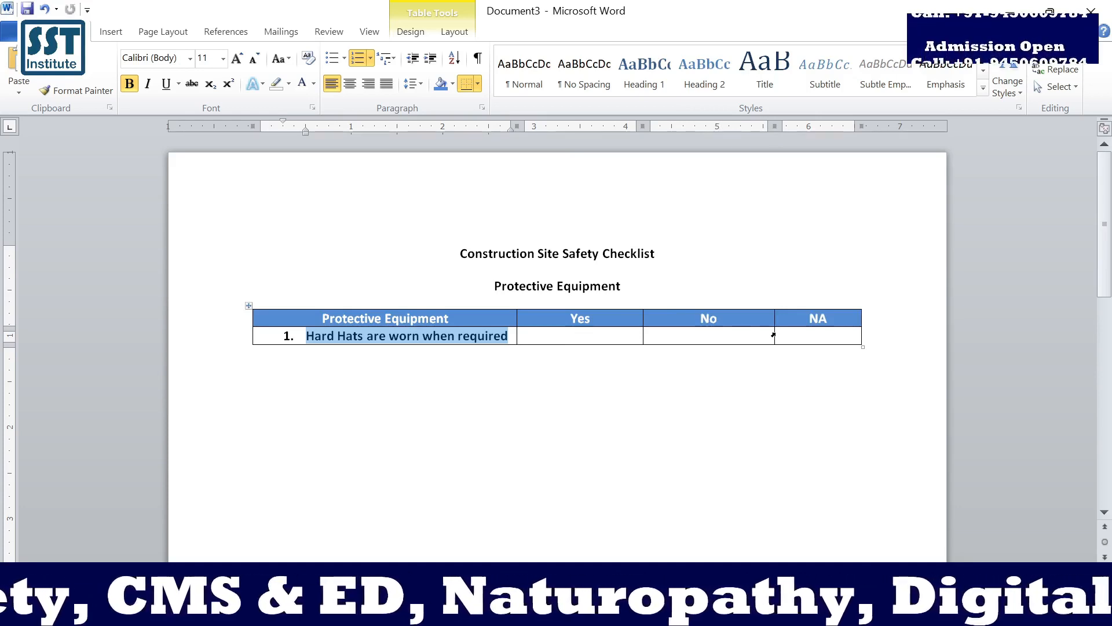
{"action": "left_click_drag", "start_coordinate": [774, 335], "coordinate": [798, 340]}
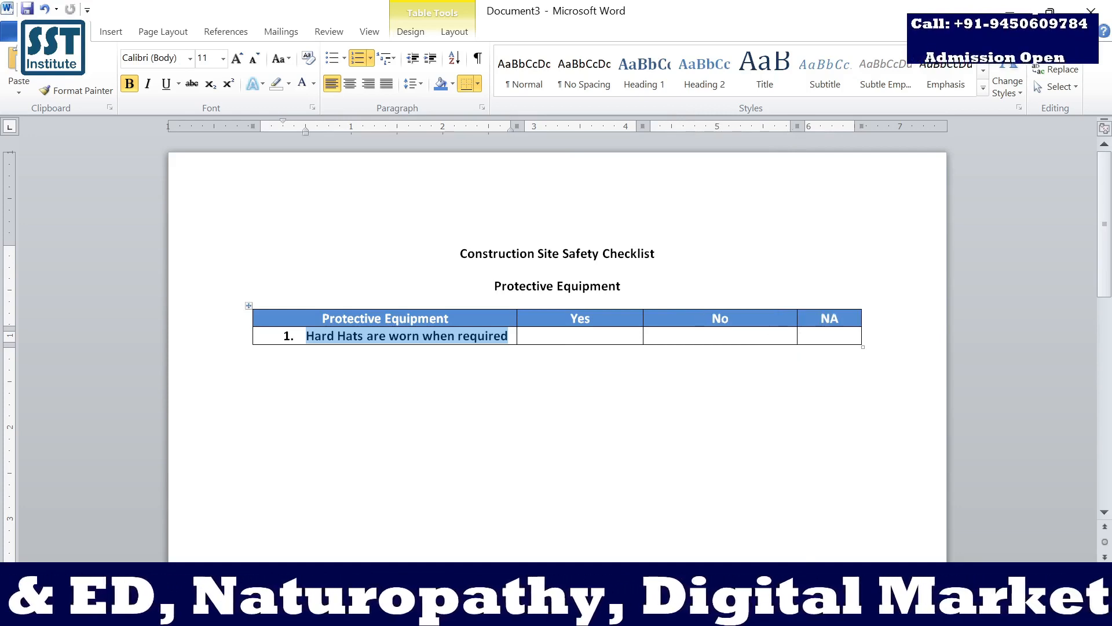
{"action": "left_click_drag", "start_coordinate": [643, 335], "coordinate": [707, 335]}
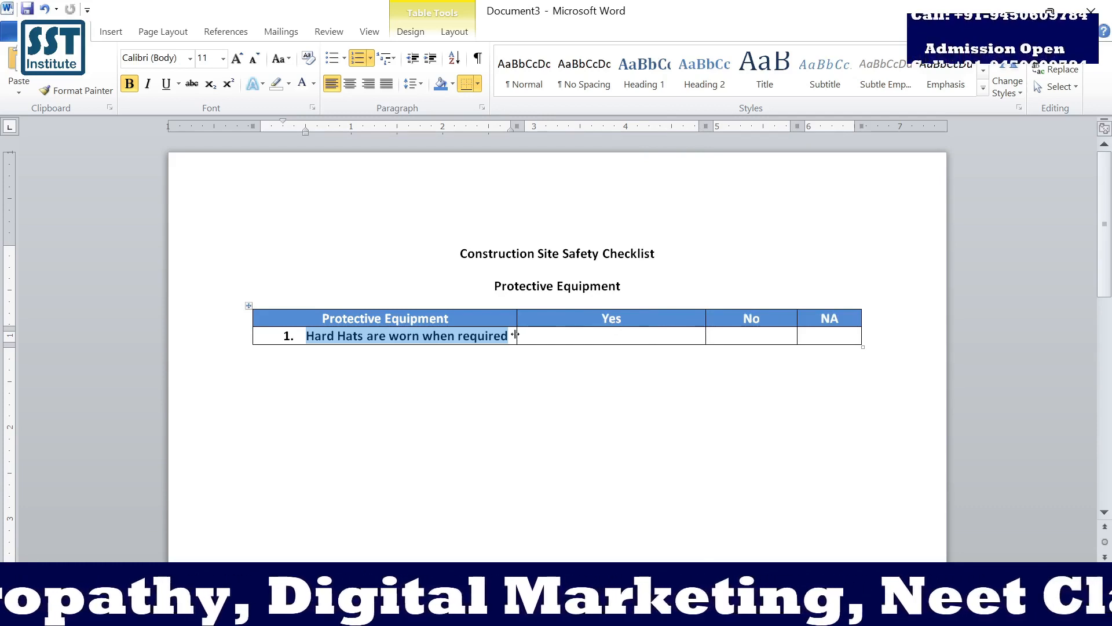
{"action": "left_click_drag", "start_coordinate": [516, 336], "coordinate": [609, 337]}
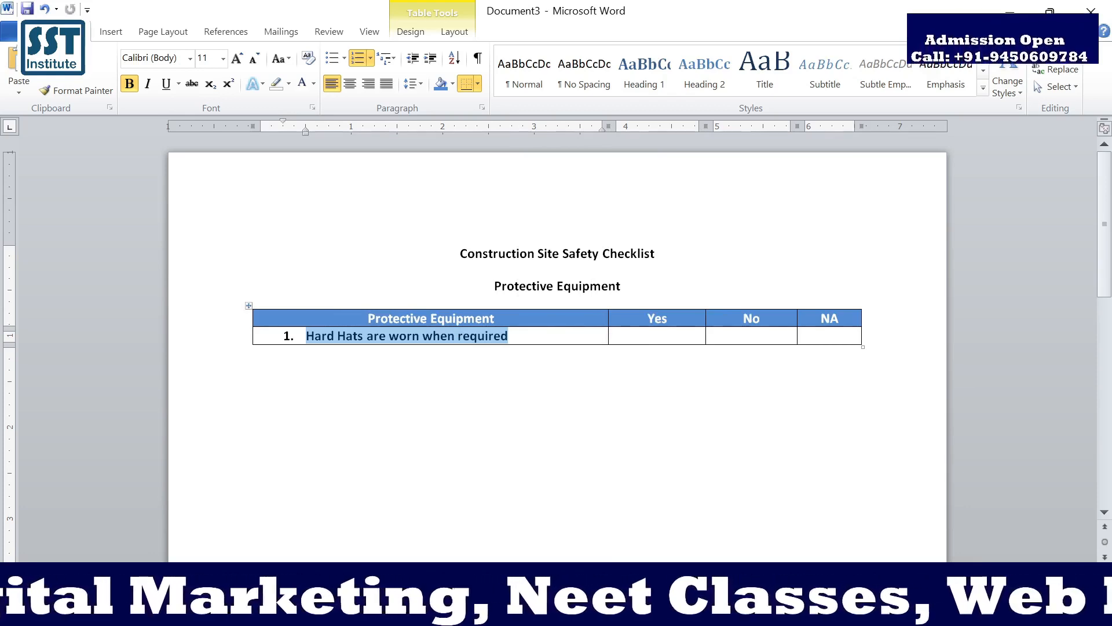
{"action": "left_click_drag", "start_coordinate": [607, 333], "coordinate": [649, 335]}
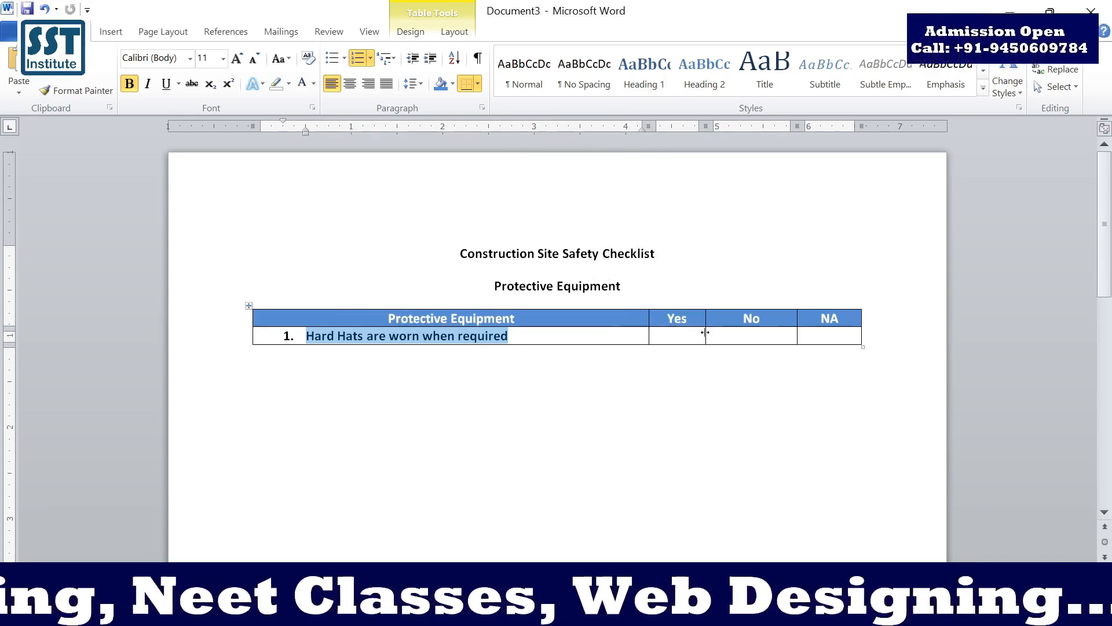
{"action": "left_click_drag", "start_coordinate": [705, 332], "coordinate": [729, 335]}
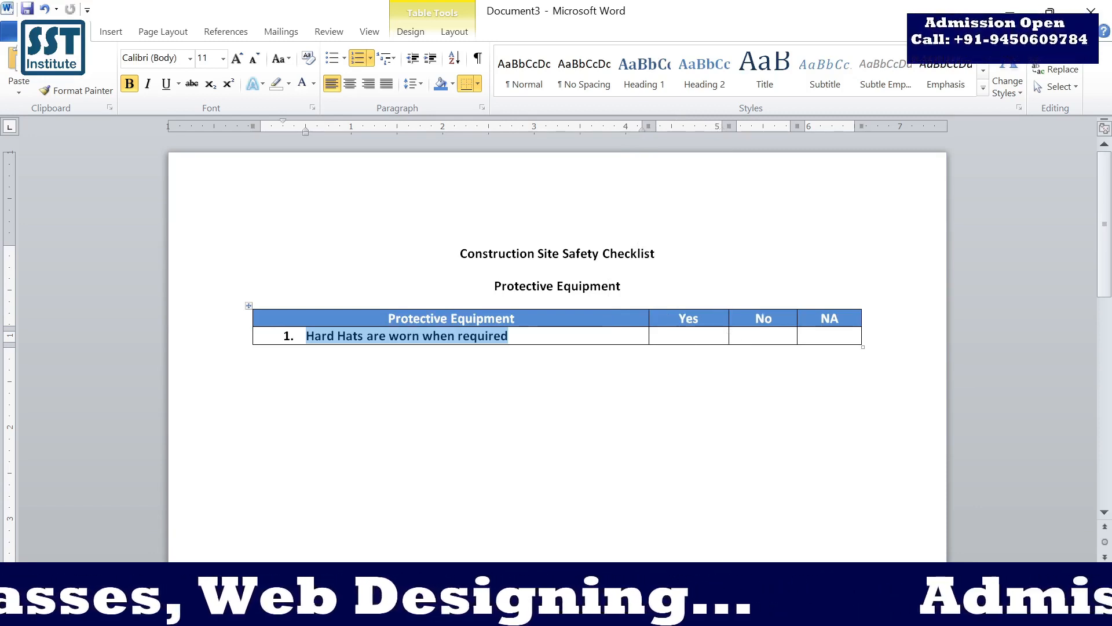
Step: Add a second numbered item row to the end of the Protective Equipment table, below the hard hats row
{"action": "key", "text": "Tab"}
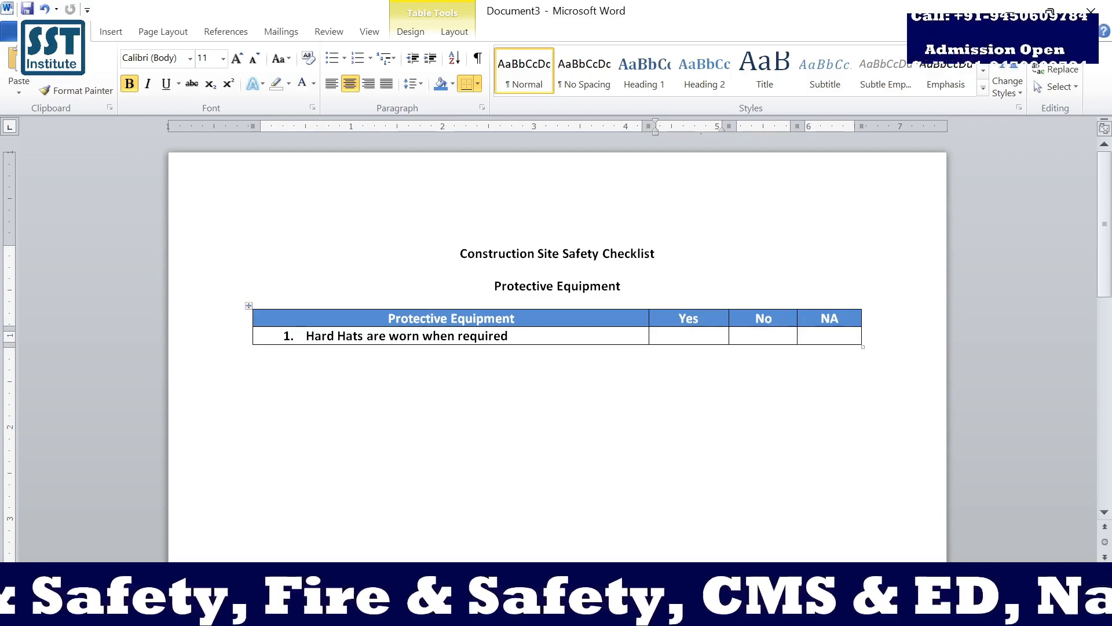
{"action": "key", "text": "Tab"}
{"action": "key", "text": "Tab"}
{"action": "key", "text": "Tab"}
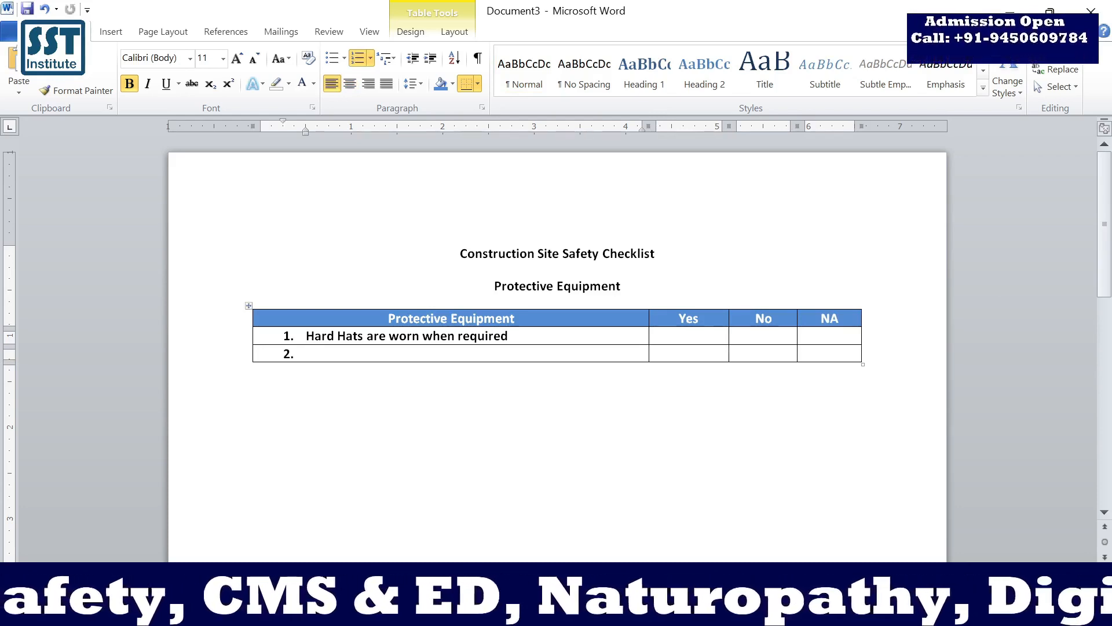
Step: Enter "Eye Protection is worn when required" as item 2 in the Protective Equipment column
{"action": "type", "text": "Eye"}
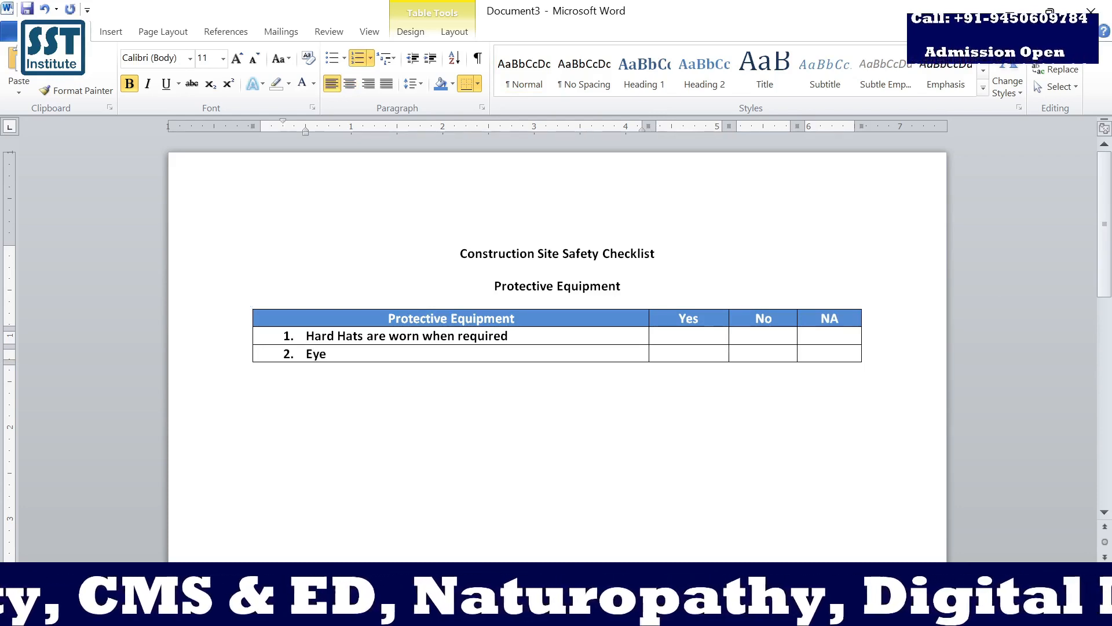
{"action": "type", "text": " P"}
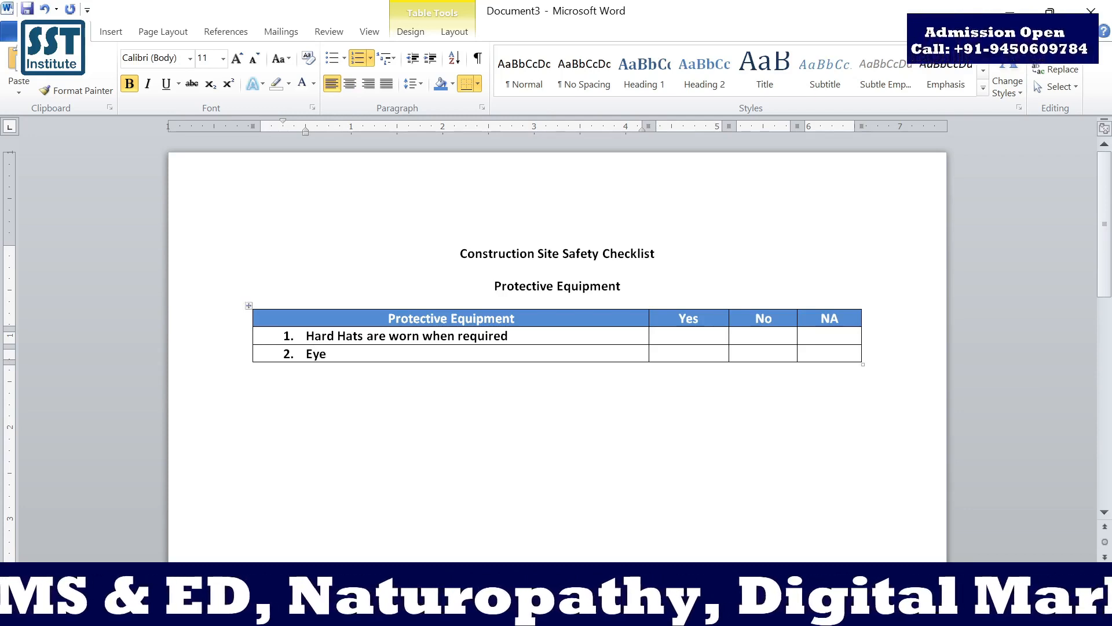
{"action": "type", "text": "rotec"}
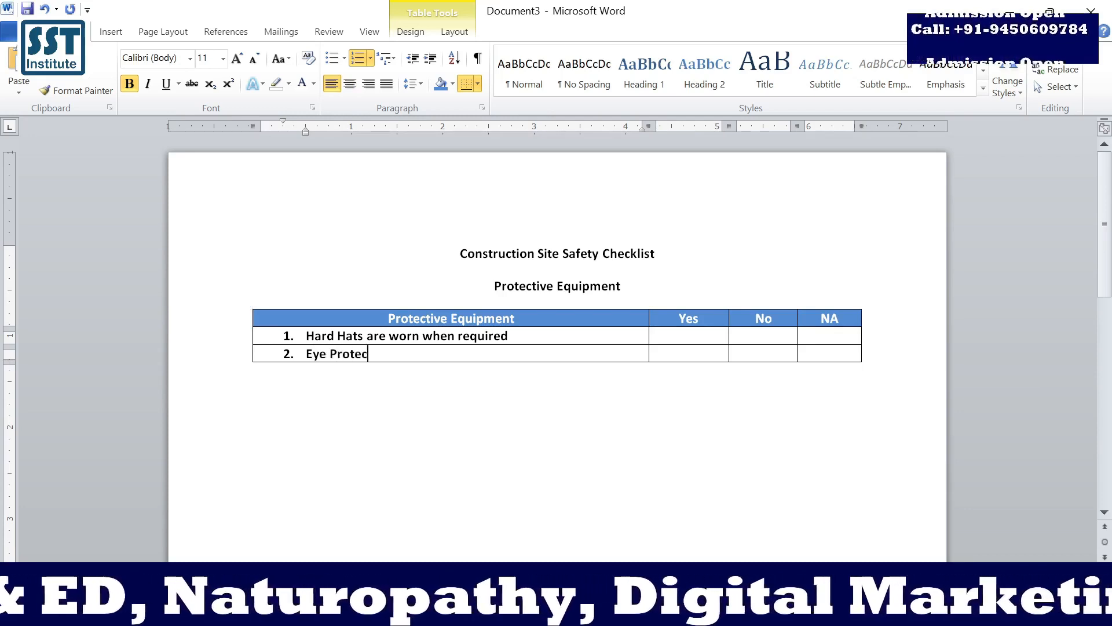
{"action": "type", "text": "tion"}
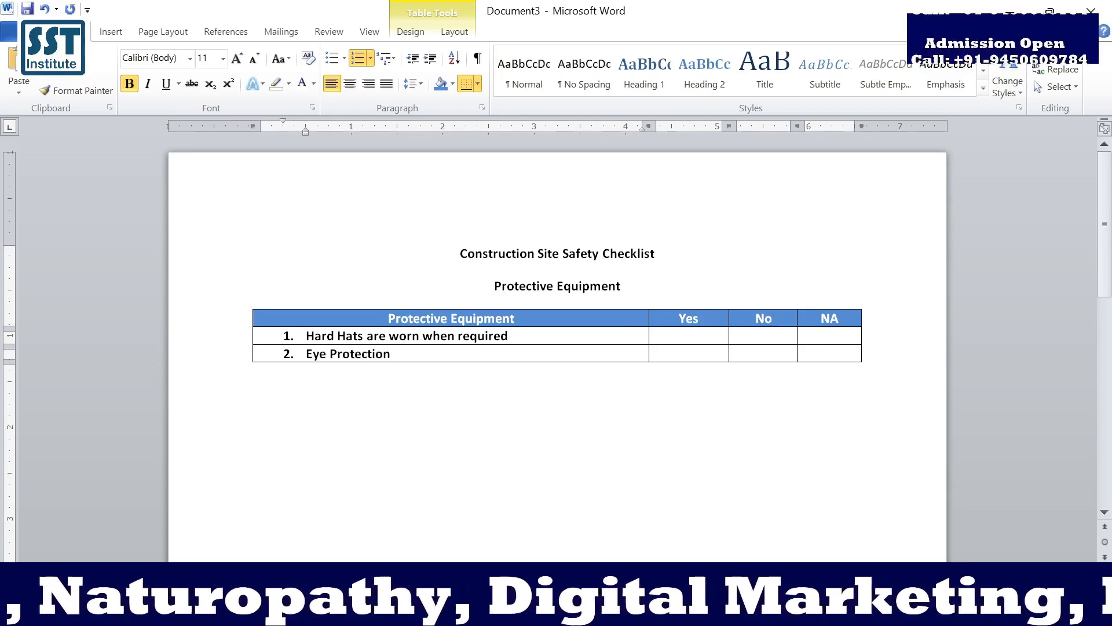
{"action": "type", "text": " is "}
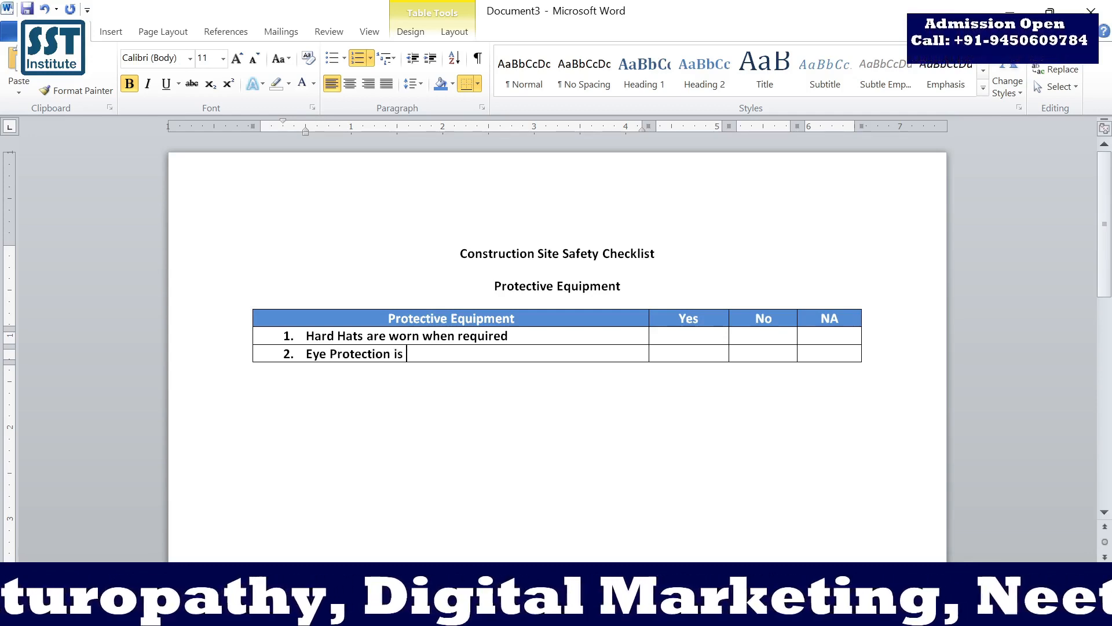
{"action": "type", "text": "worn"}
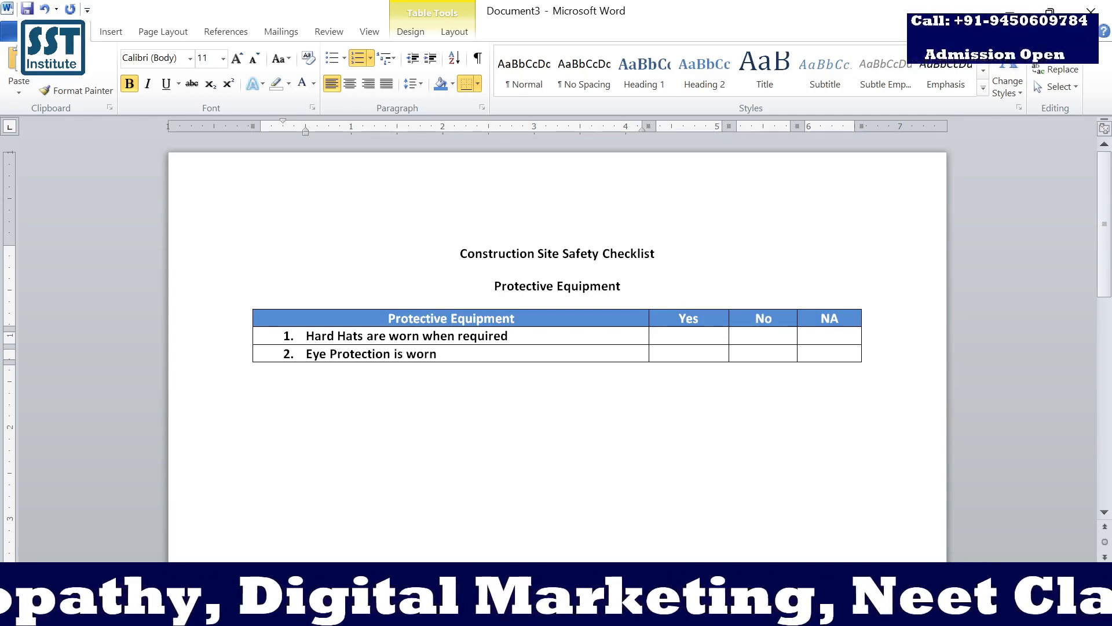
{"action": "type", "text": " whe"}
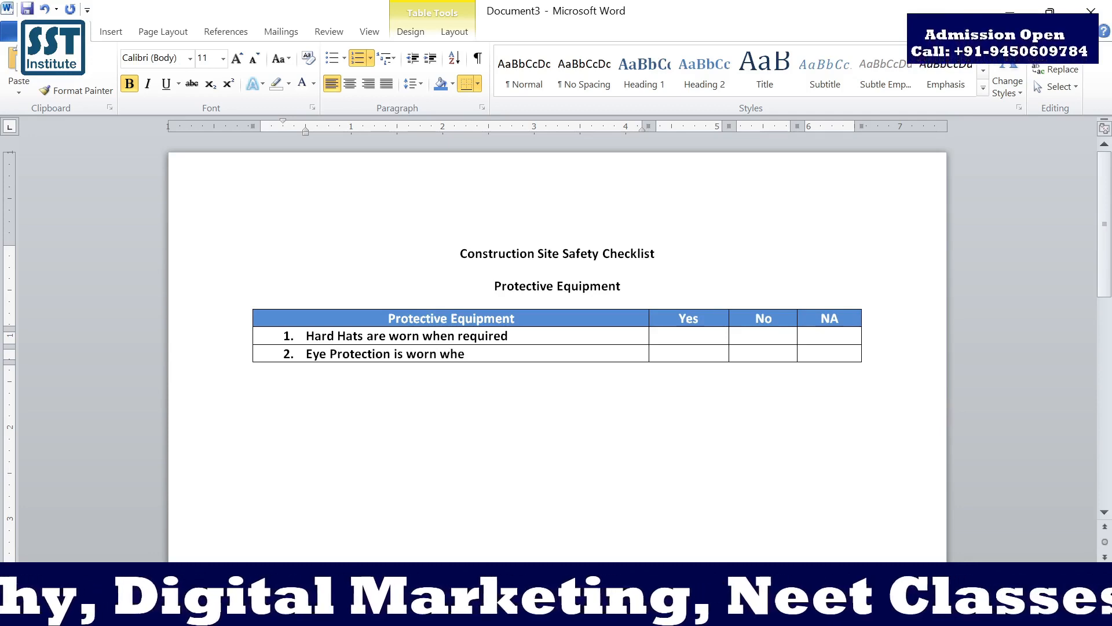
{"action": "type", "text": "n re"}
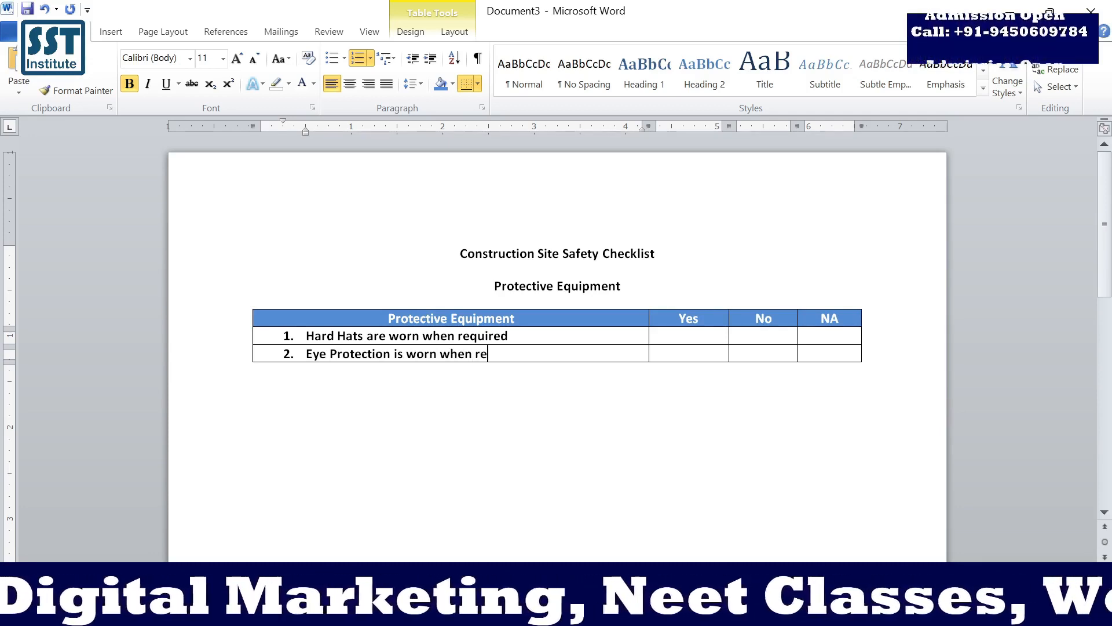
{"action": "type", "text": "quir"}
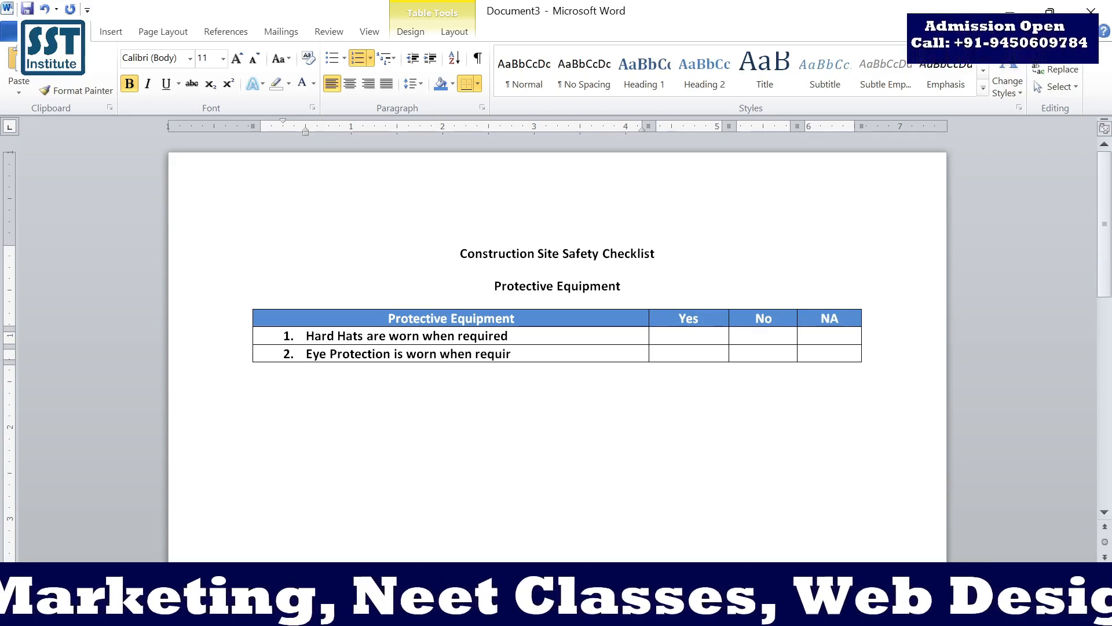
{"action": "type", "text": "es"}
{"action": "type", "text": "d"}
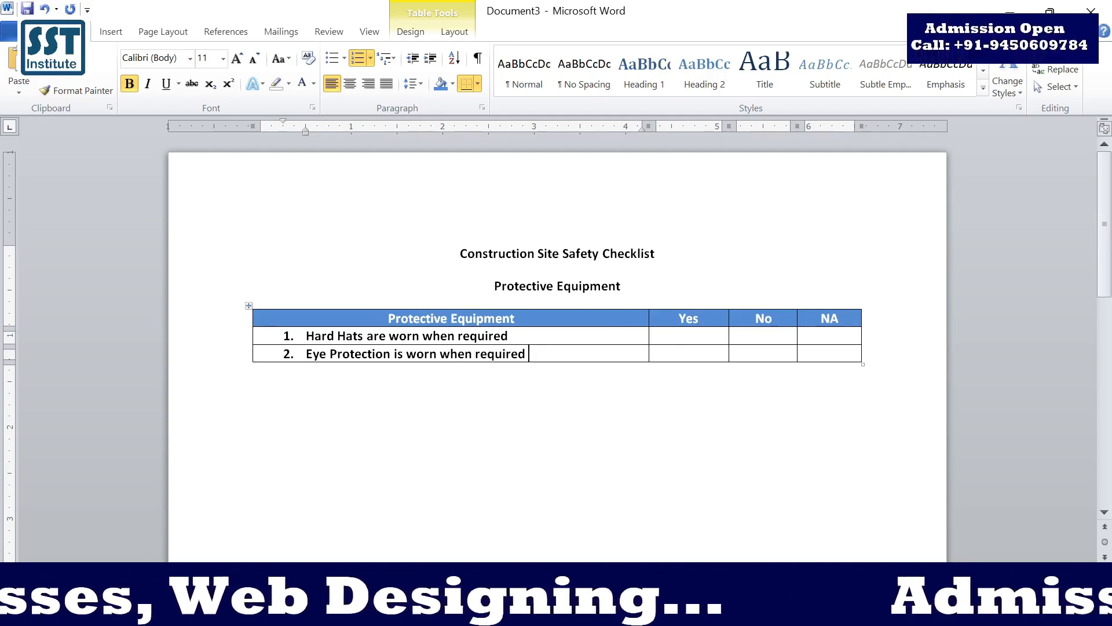
Step: Add a third numbered item row to the table, below the eye protection row
{"action": "left_click", "coordinate": [698, 356]}
{"action": "left_click", "coordinate": [767, 359]}
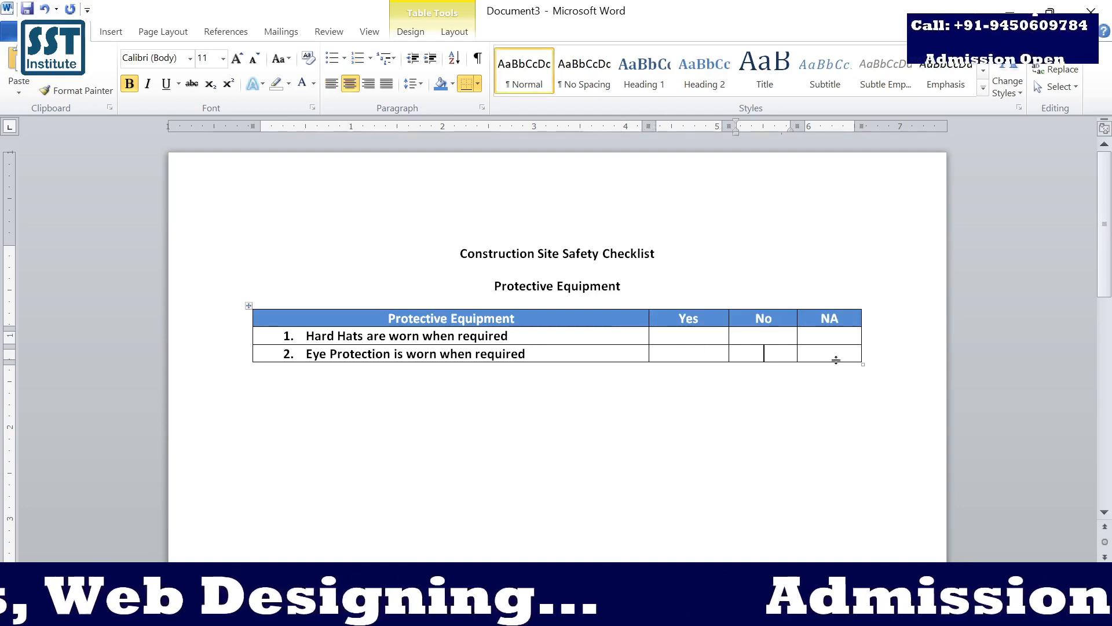
{"action": "left_click", "coordinate": [836, 359]}
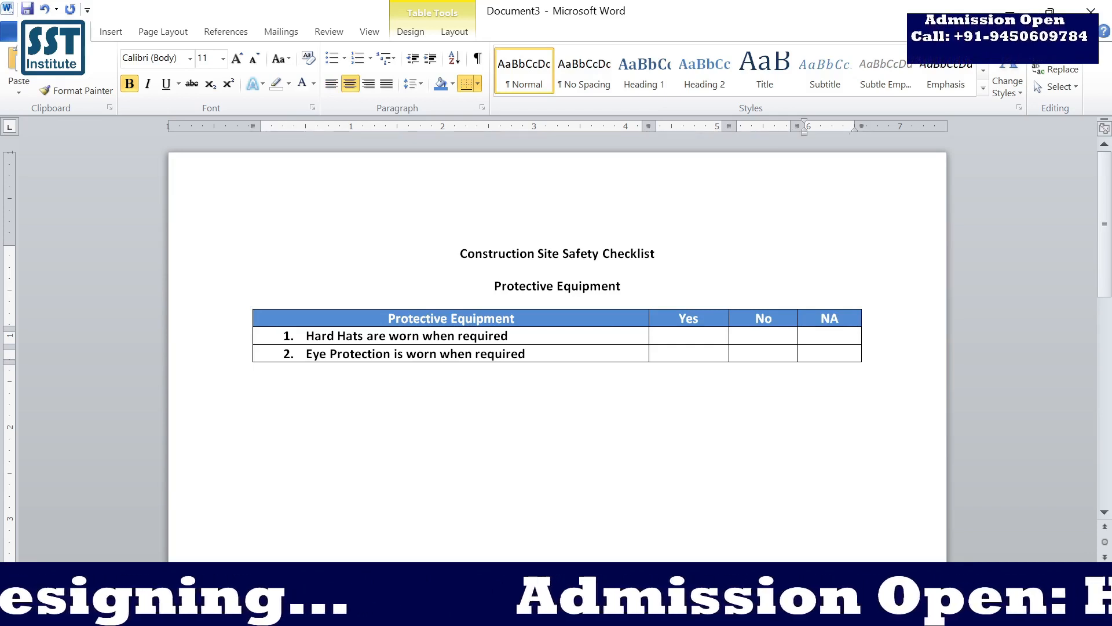
{"action": "key", "text": "Tab"}
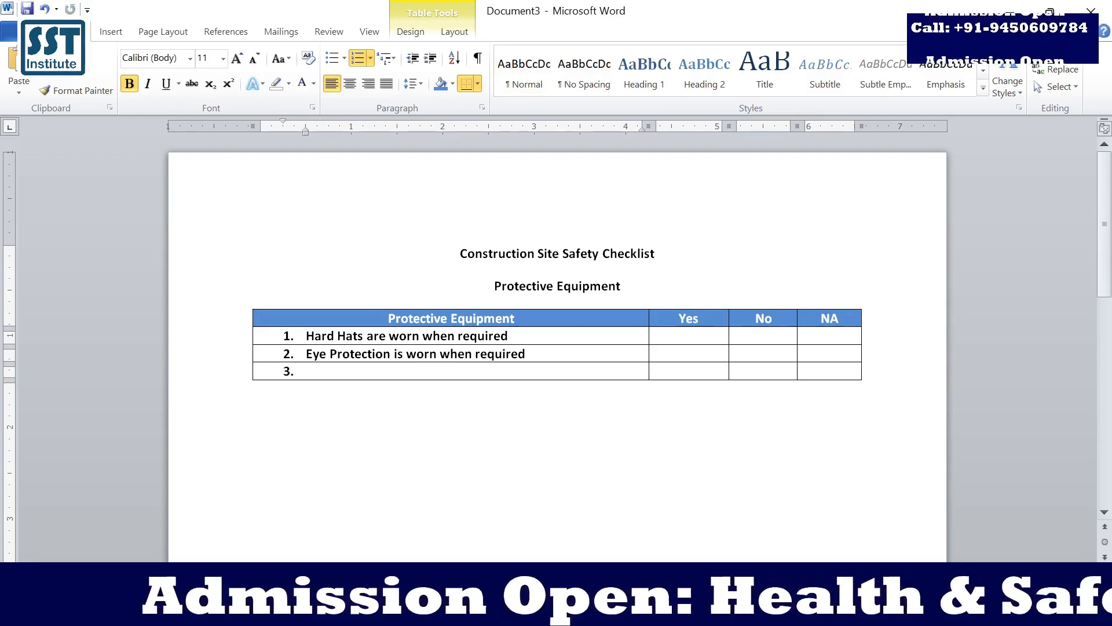
Step: Enter "Gloves are worn when required" as item 3 in the Protective Equipment column
{"action": "type", "text": "G"}
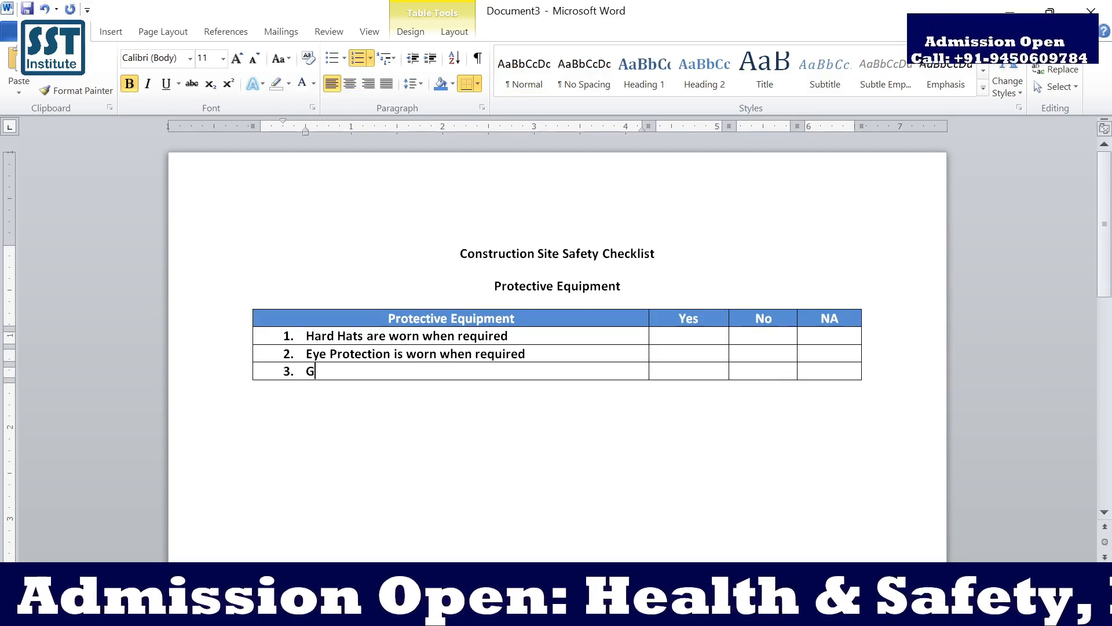
{"action": "type", "text": "loves"}
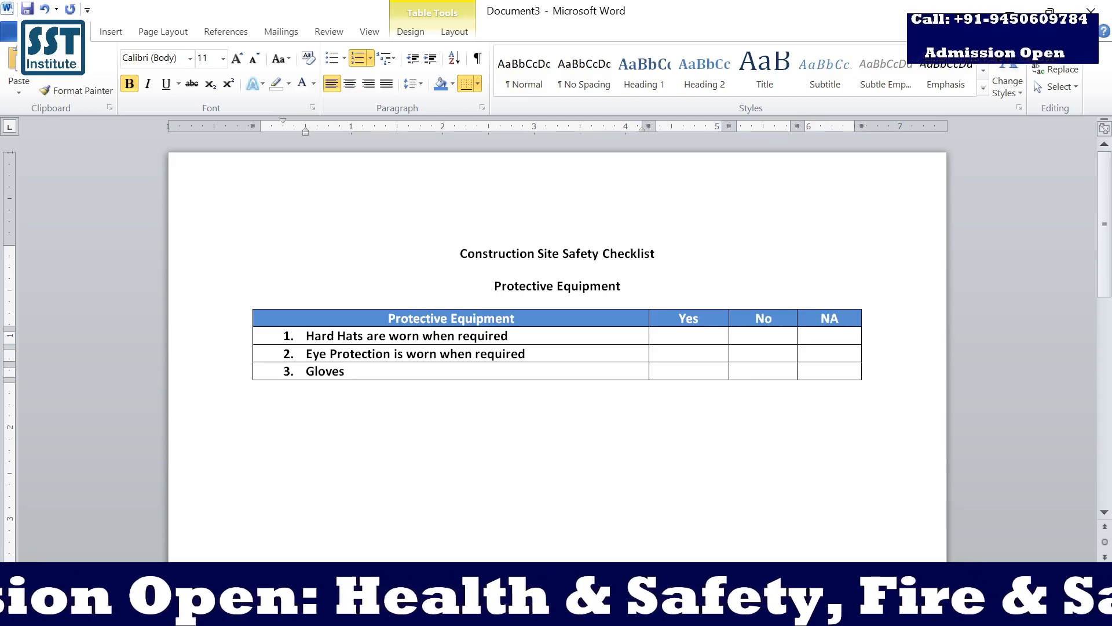
{"action": "type", "text": " are"}
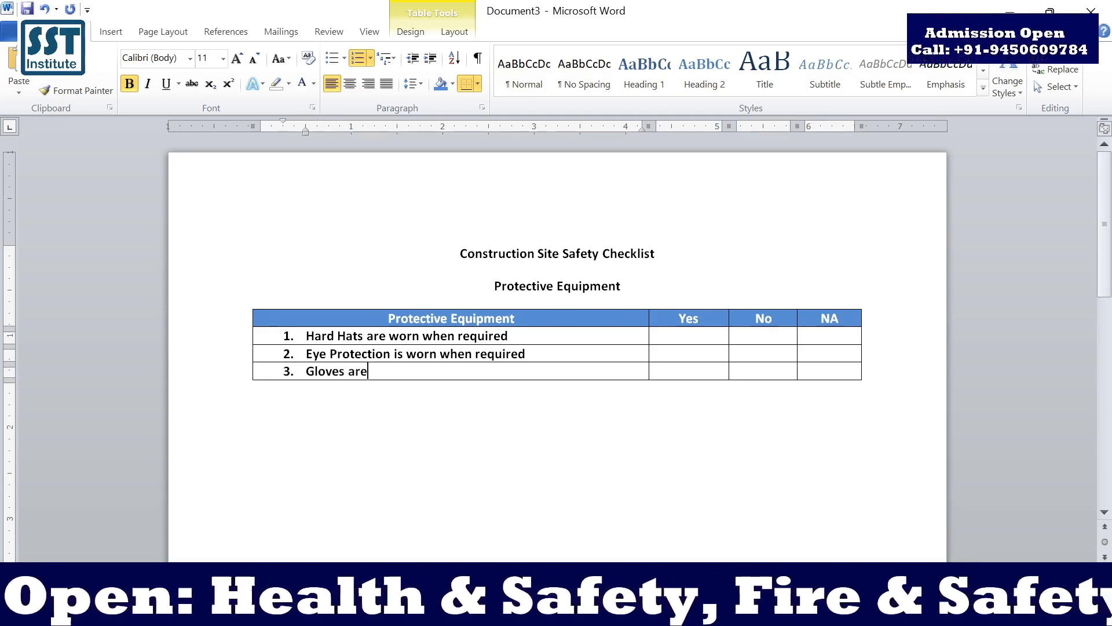
{"action": "type", "text": " wo"}
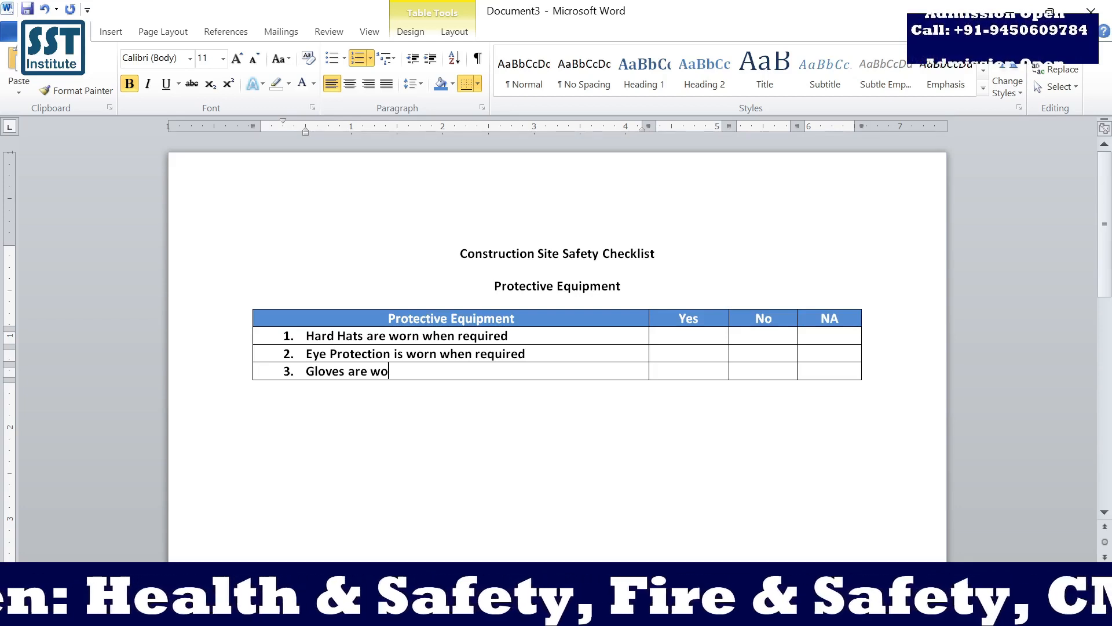
{"action": "type", "text": "rn"}
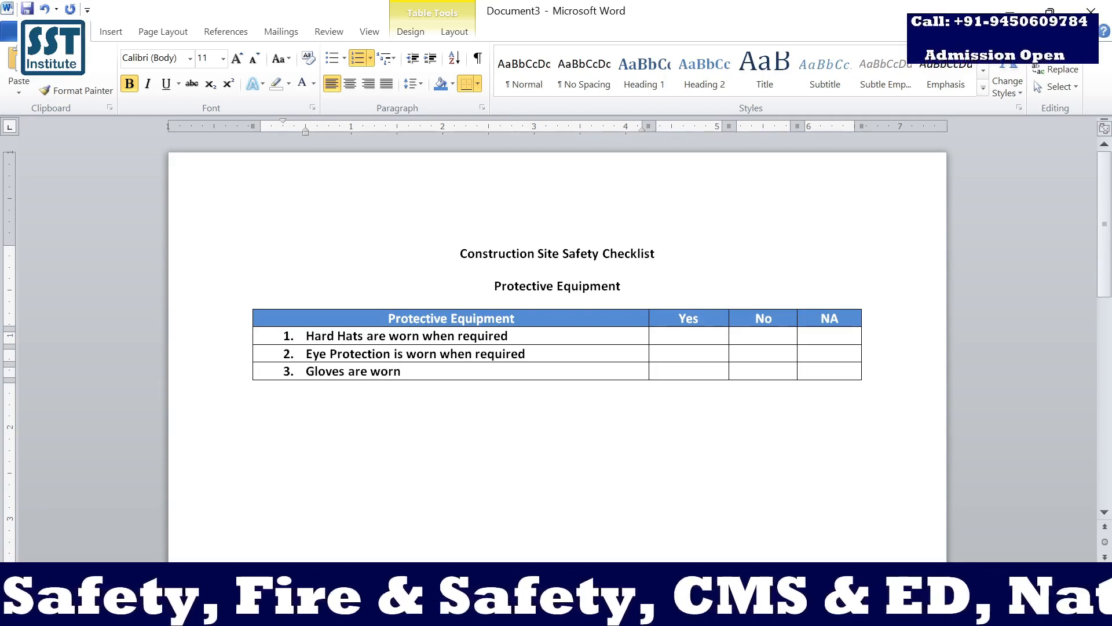
{"action": "type", "text": "w"}
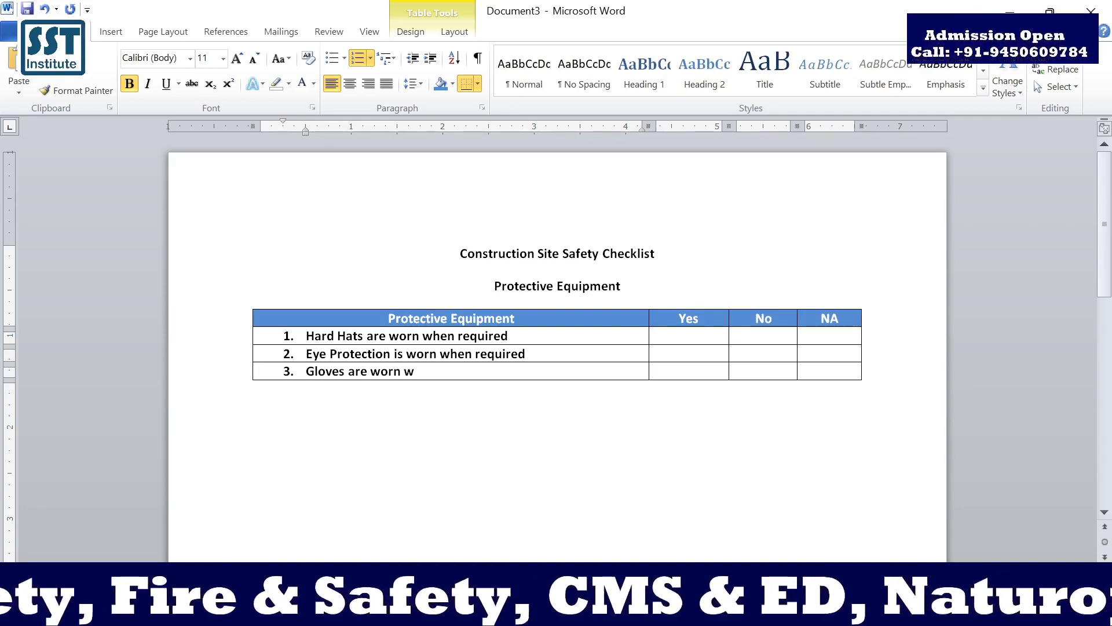
{"action": "type", "text": "hen"}
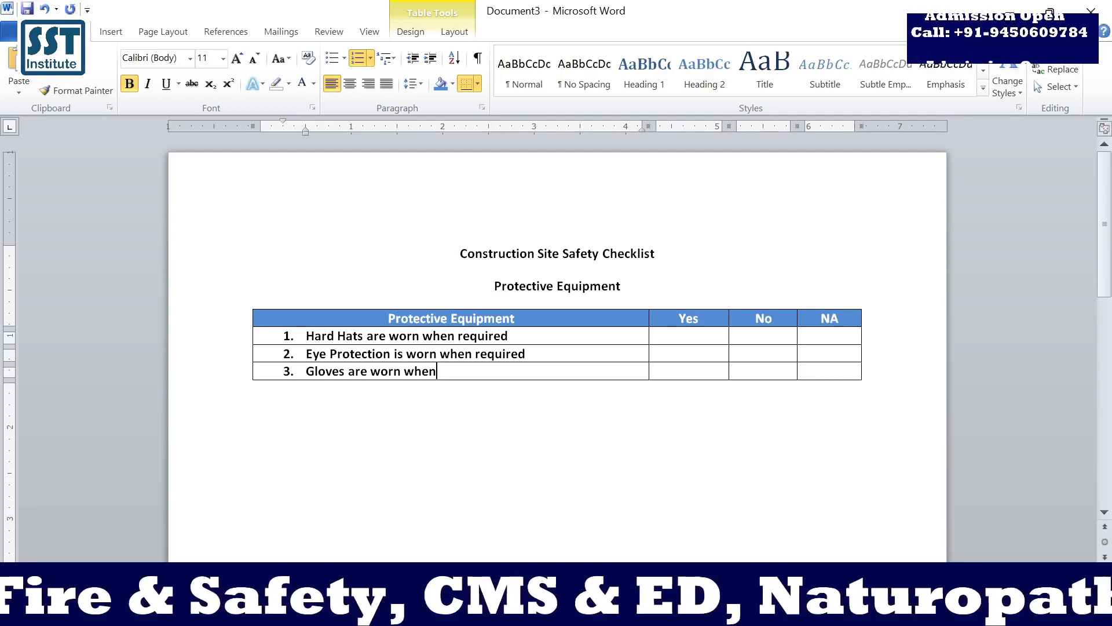
{"action": "type", "text": " requ"}
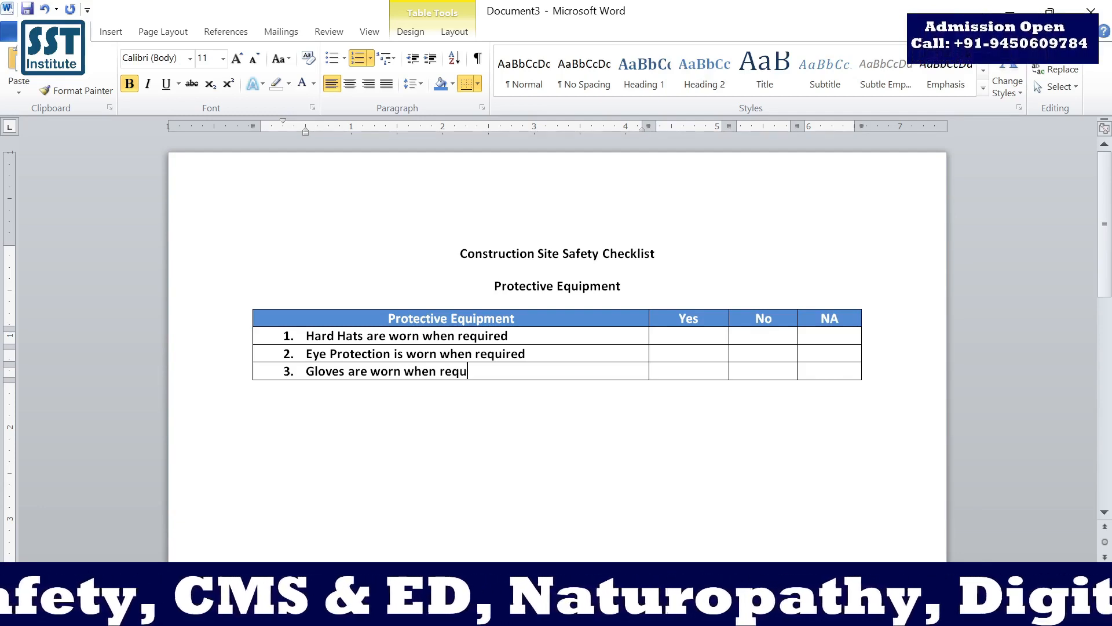
{"action": "type", "text": "ired"}
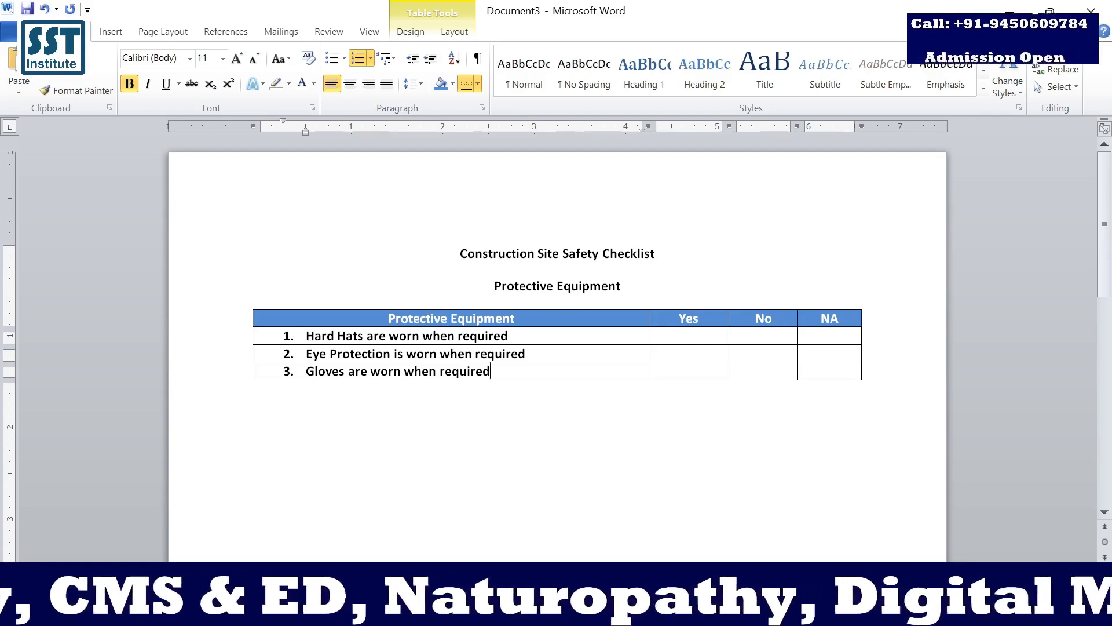
Step: Add a fourth numbered item row to the table, below the gloves row
{"action": "key", "text": "Tab"}
{"action": "key", "text": "Tab"}
{"action": "key", "text": "Tab"}
{"action": "key", "text": "Tab"}
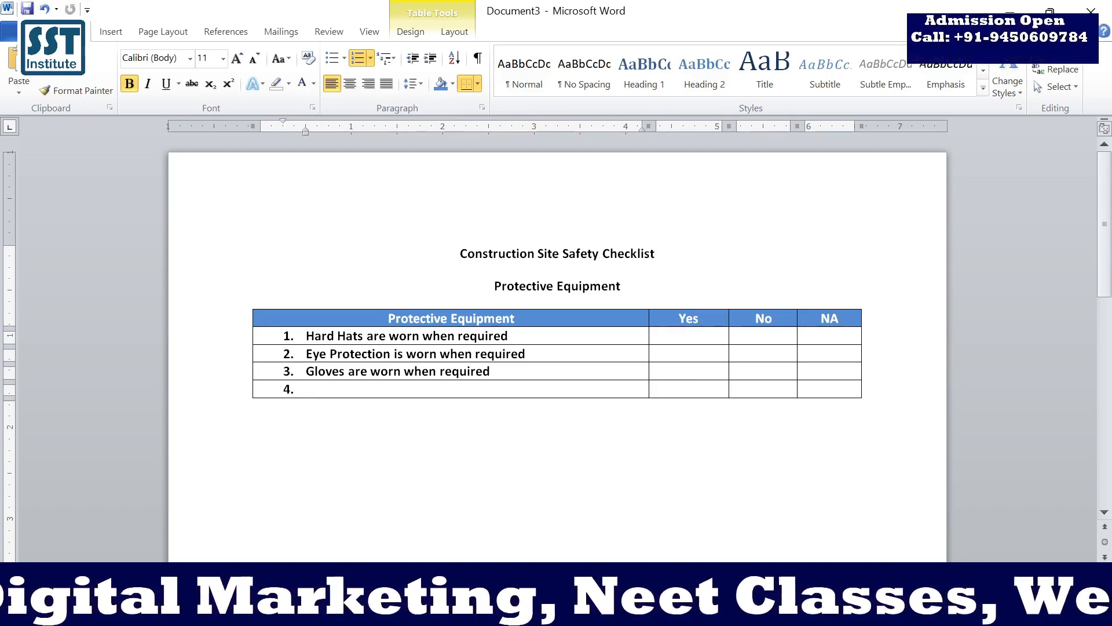
Step: Enter "Hearing protection is worn when required" as item 4 in the Protective Equipment column
{"action": "type", "text": "H"}
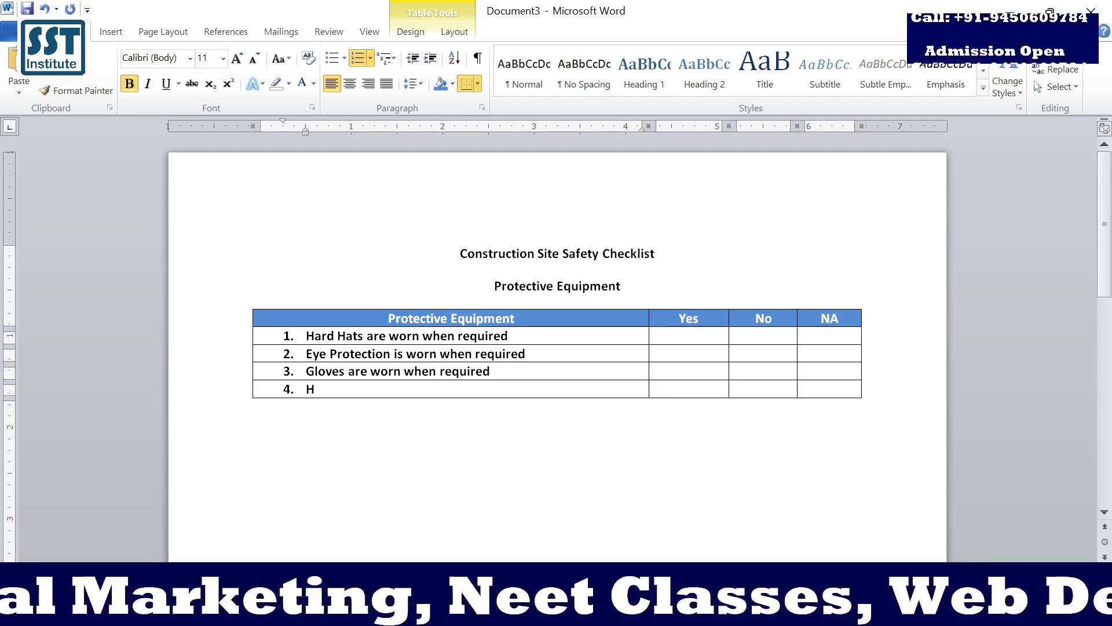
{"action": "type", "text": "ea"}
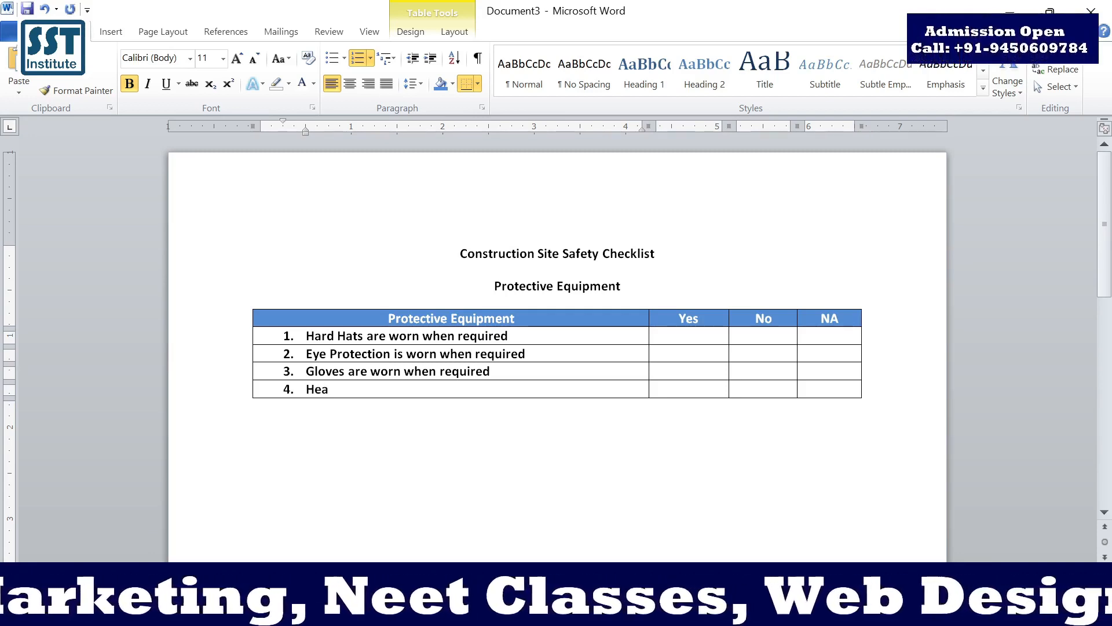
{"action": "type", "text": "r"}
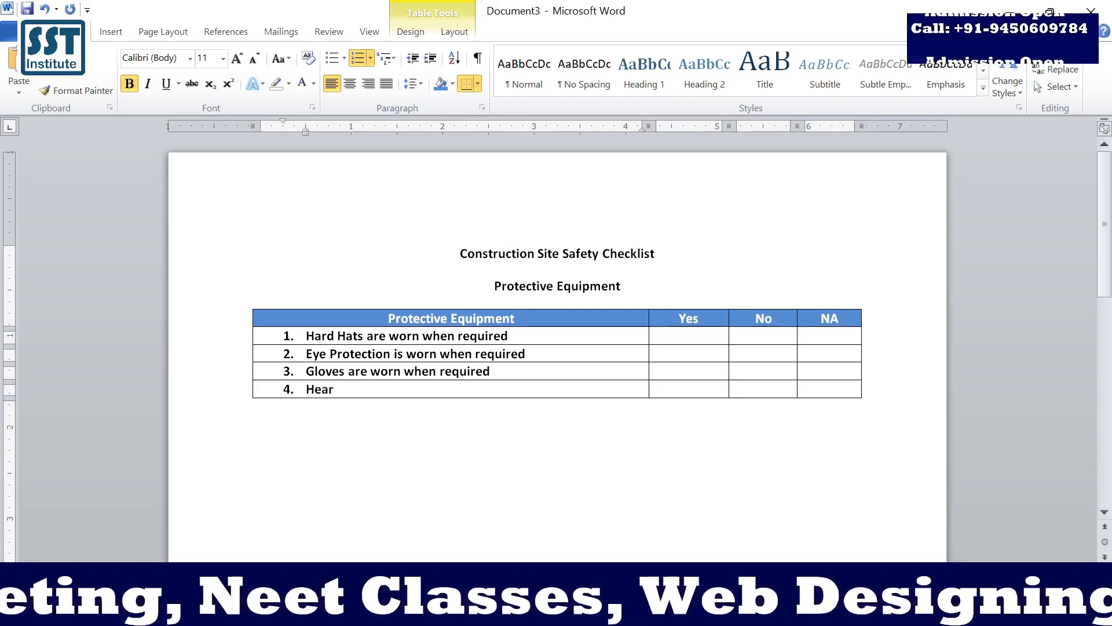
{"action": "type", "text": "i"}
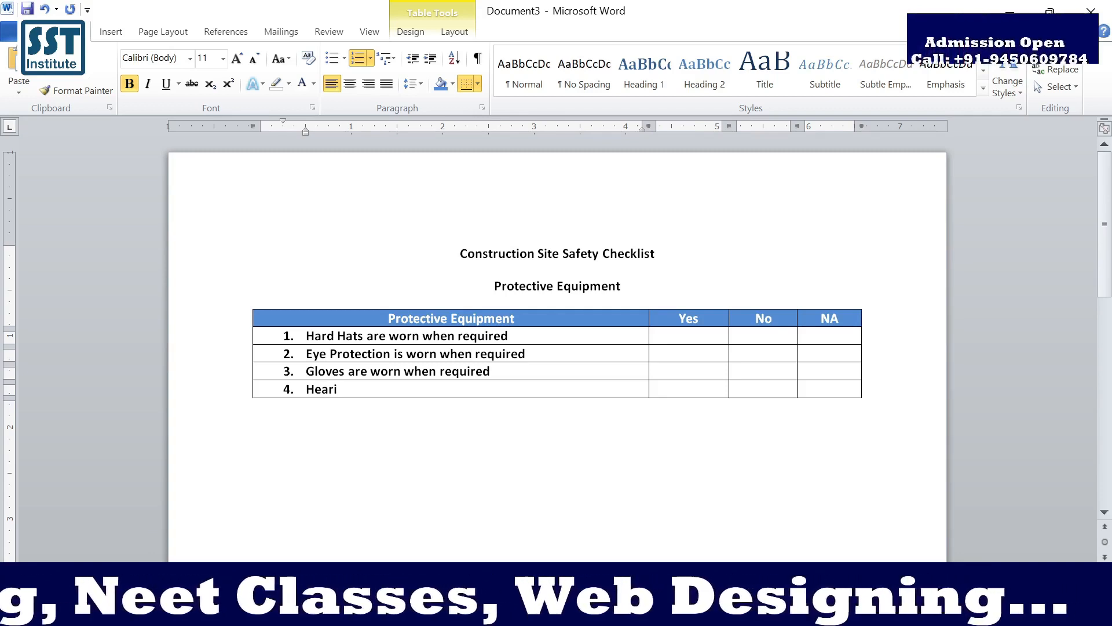
{"action": "type", "text": "ng"}
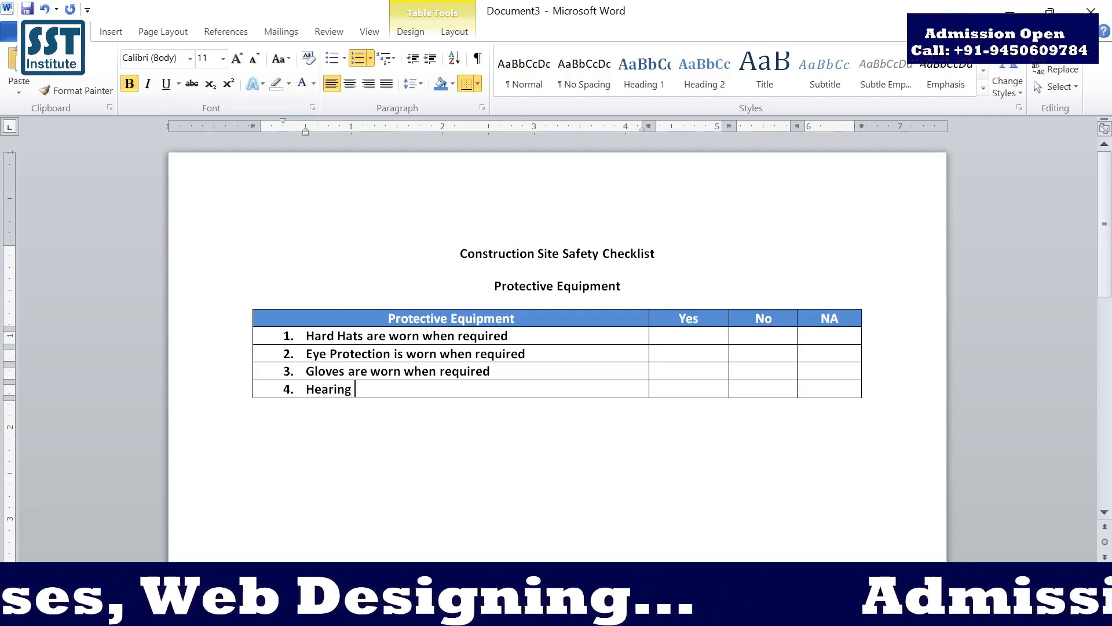
{"action": "type", "text": "pro"}
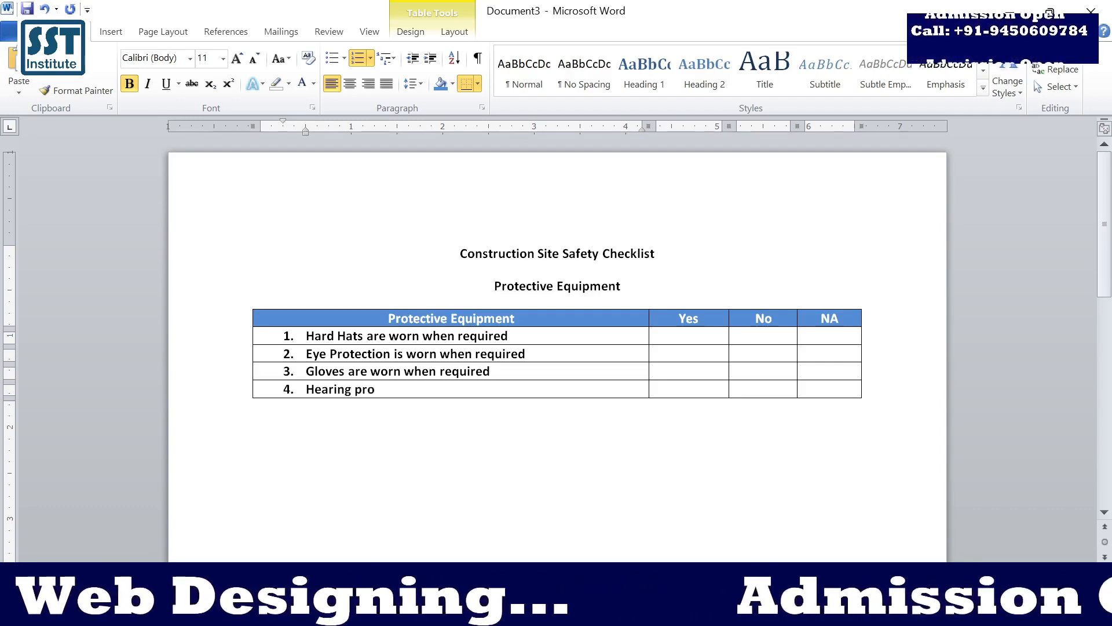
{"action": "type", "text": "tection"}
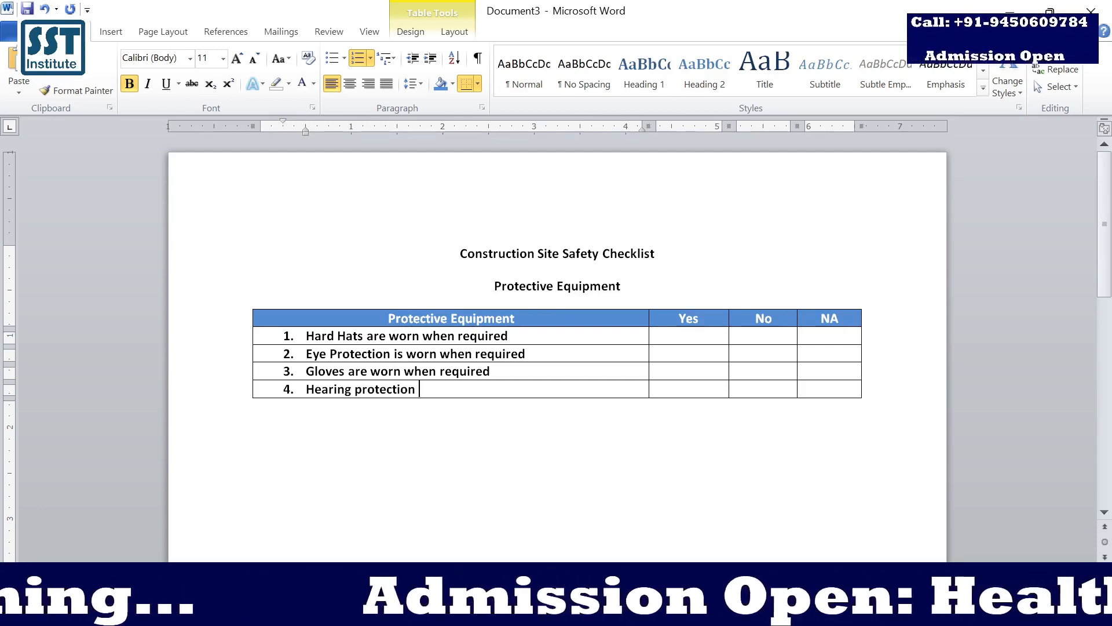
{"action": "type", "text": "is worn"}
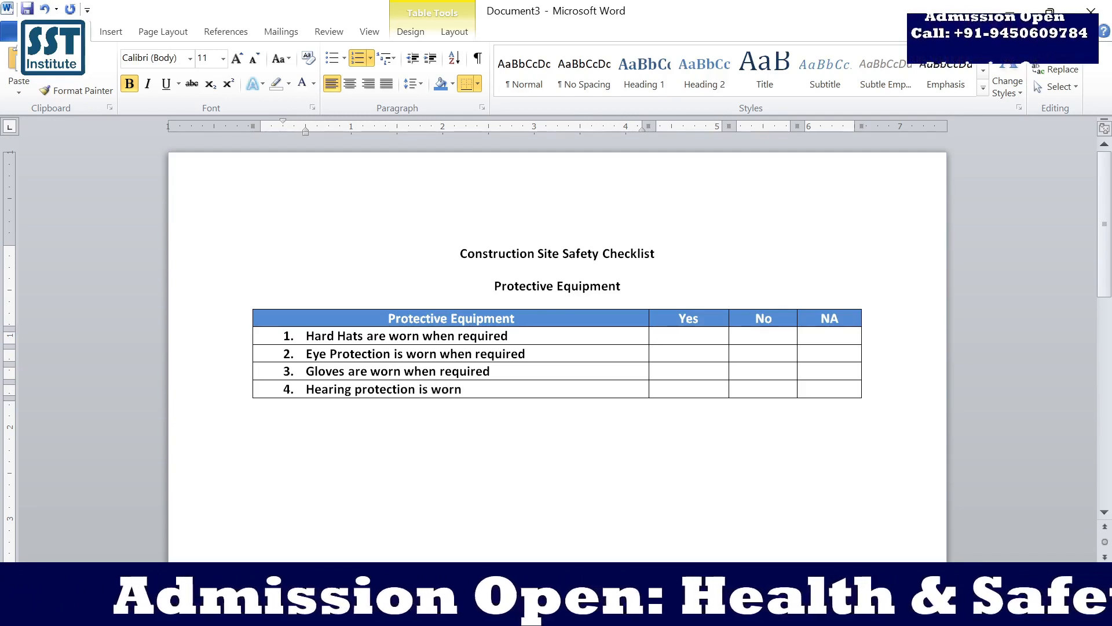
{"action": "type", "text": " when"}
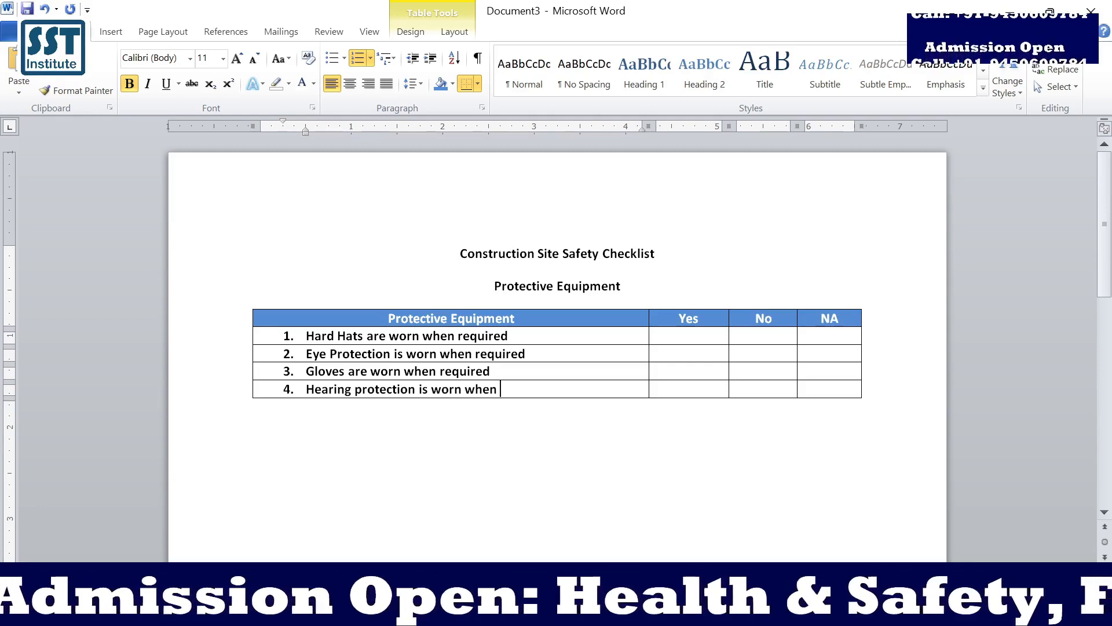
{"action": "type", "text": " re"}
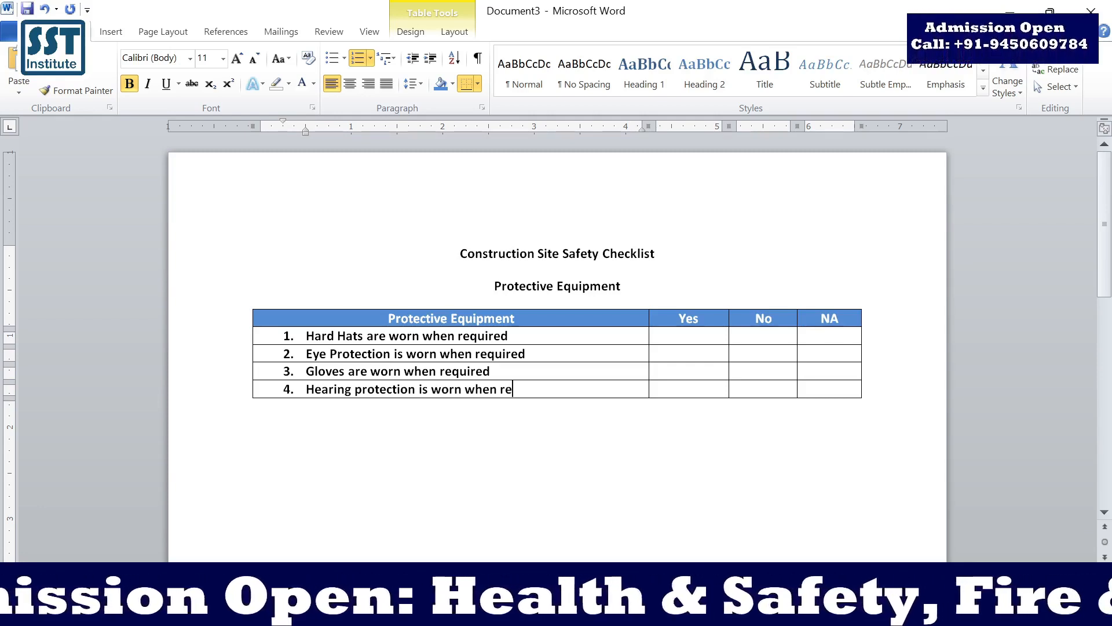
{"action": "type", "text": "qu"}
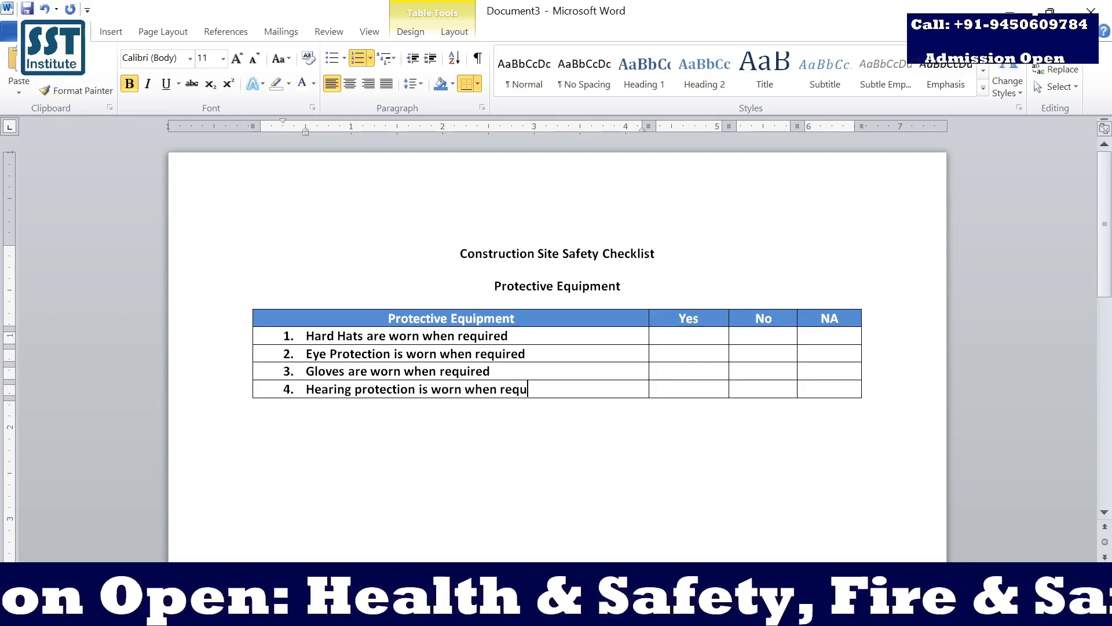
{"action": "type", "text": "ired"}
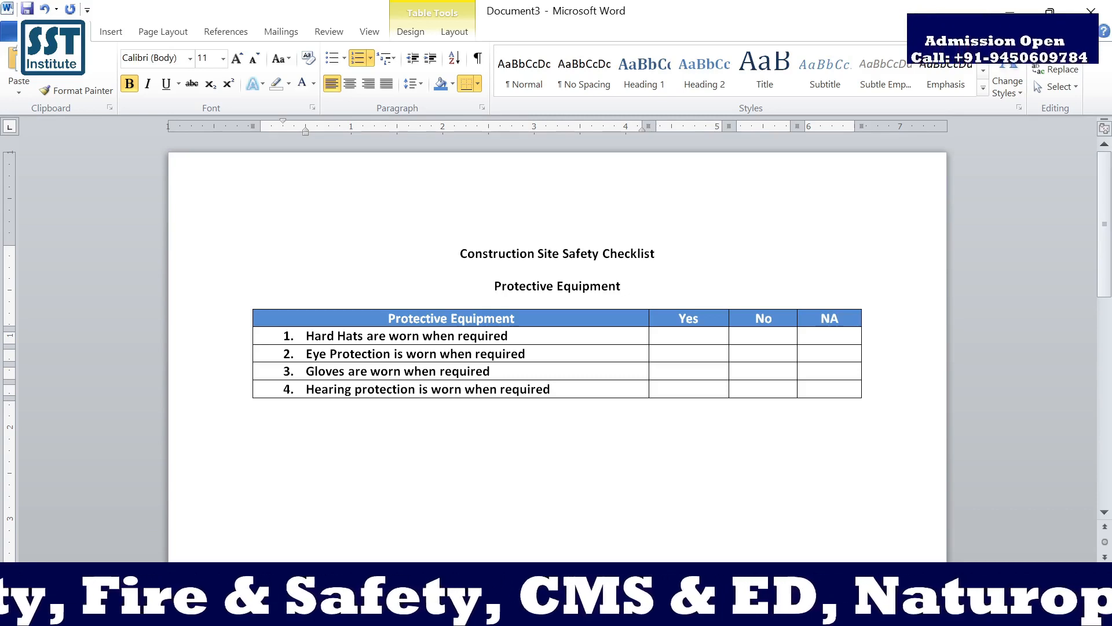
Step: Add a fifth numbered item row to the table, below the hearing protection row
{"action": "key", "text": "Tab"}
{"action": "key", "text": "Tab"}
{"action": "key", "text": "Tab"}
{"action": "key", "text": "Tab"}
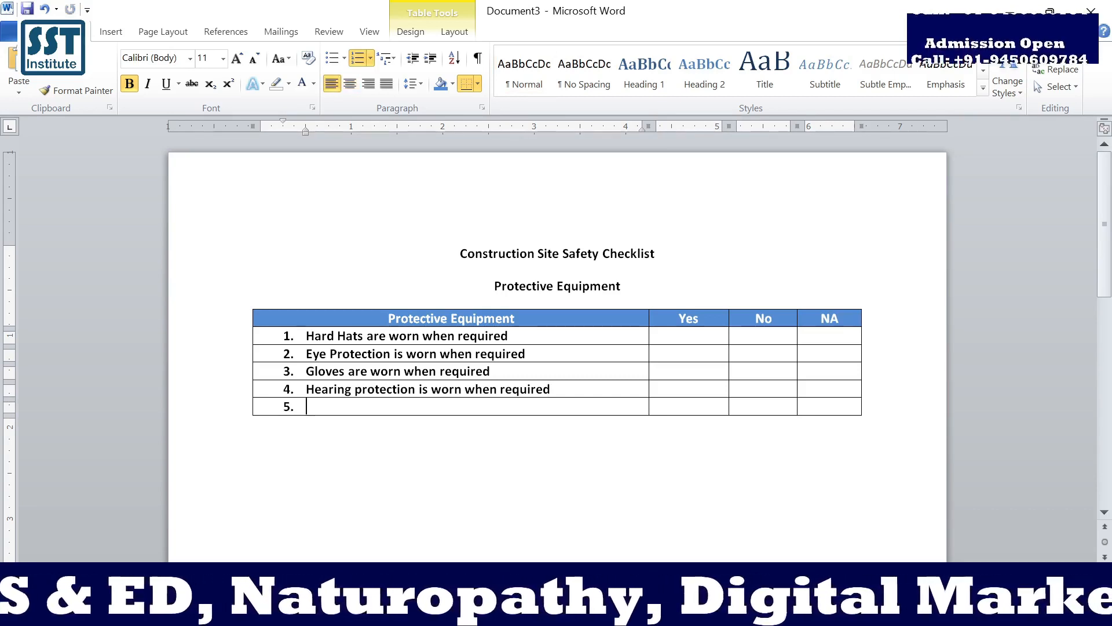
Step: Enter "Respiratory protection is worn when required" as item 5 in the Protective Equipment column
{"action": "type", "text": "Re"}
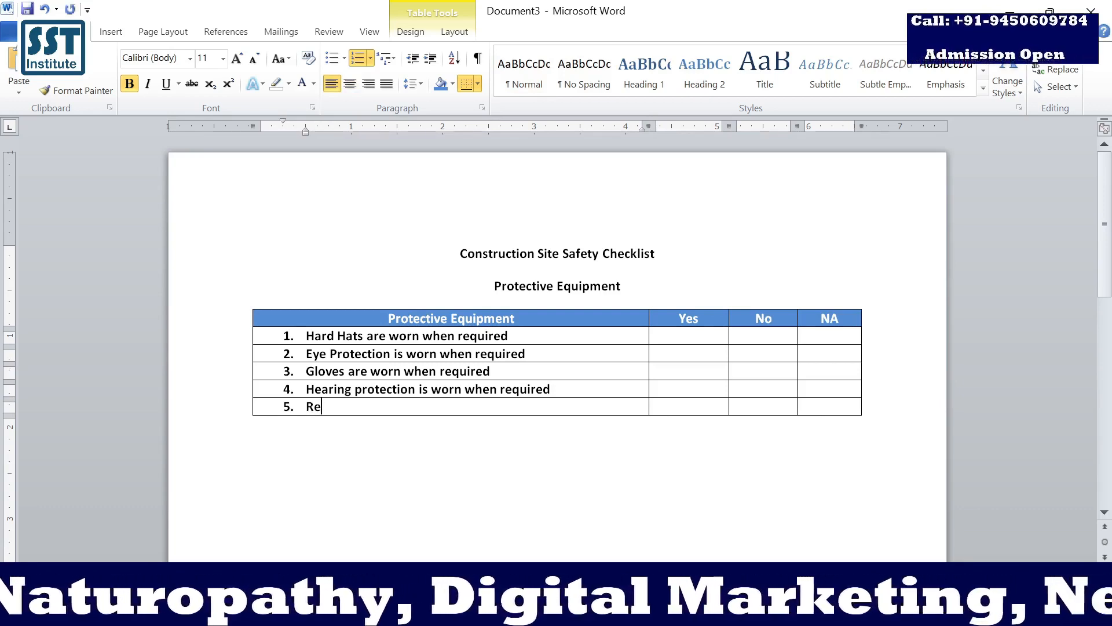
{"action": "type", "text": "sp"}
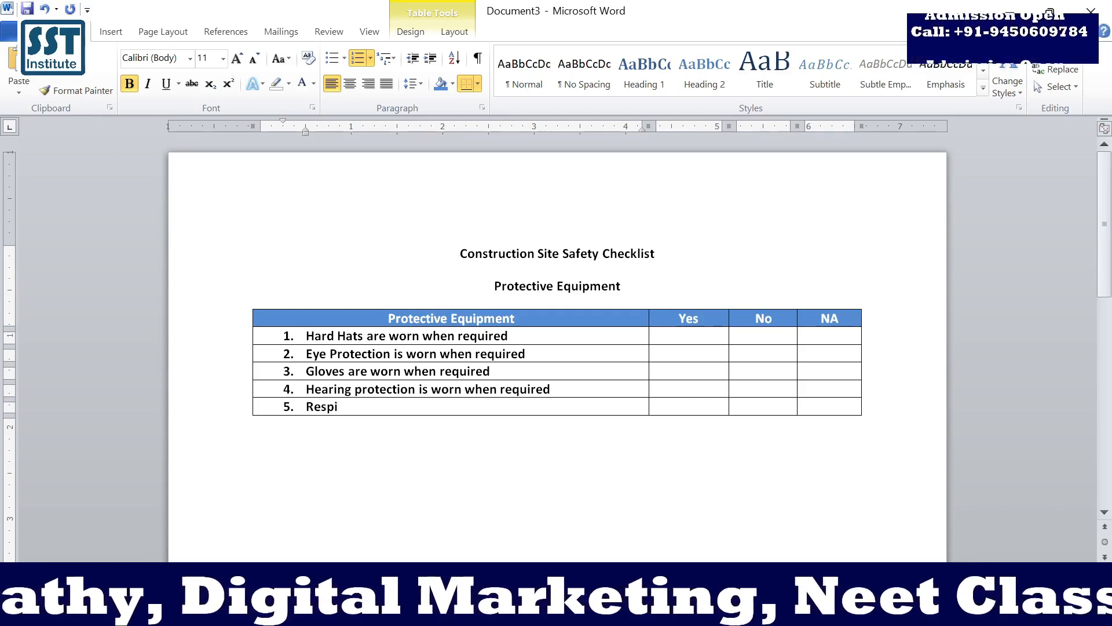
{"action": "type", "text": "i"}
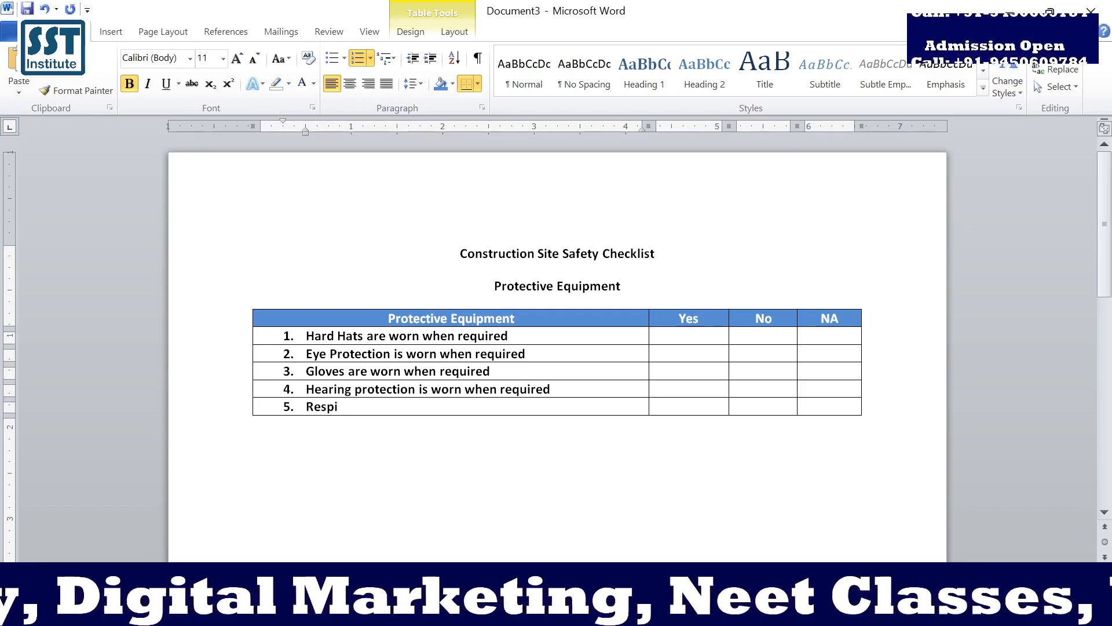
{"action": "type", "text": "ratory"}
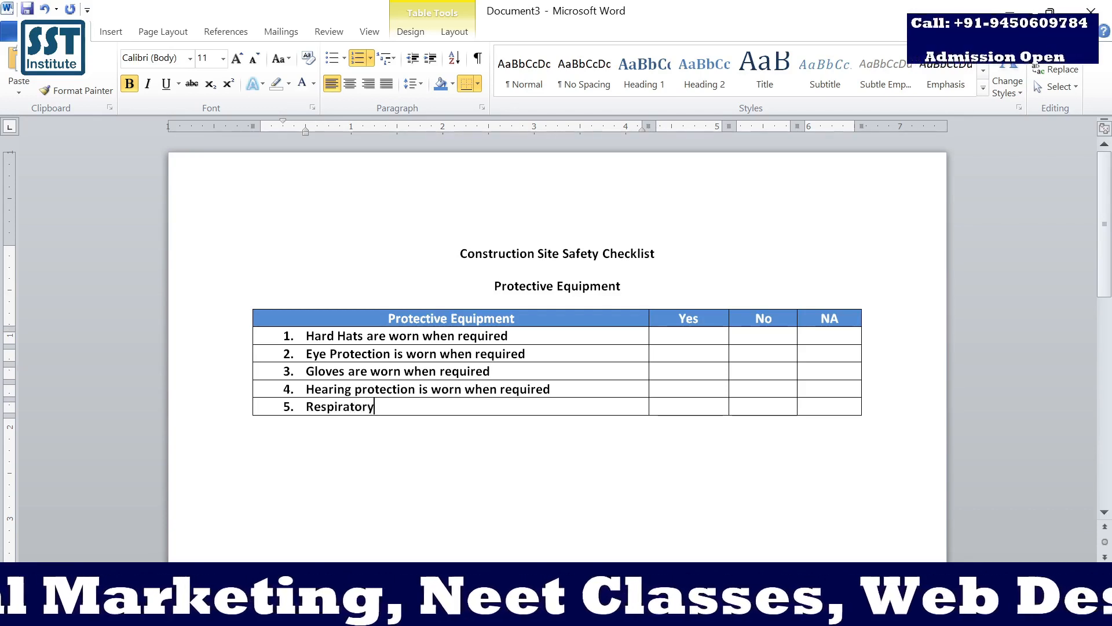
{"action": "type", "text": " prot"}
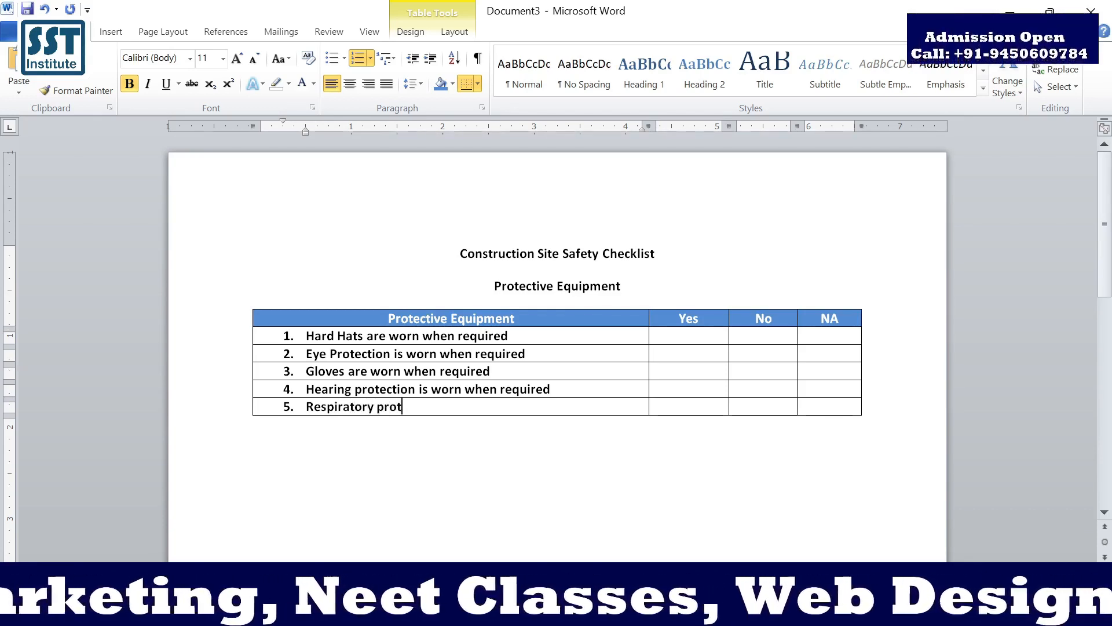
{"action": "type", "text": "ection"}
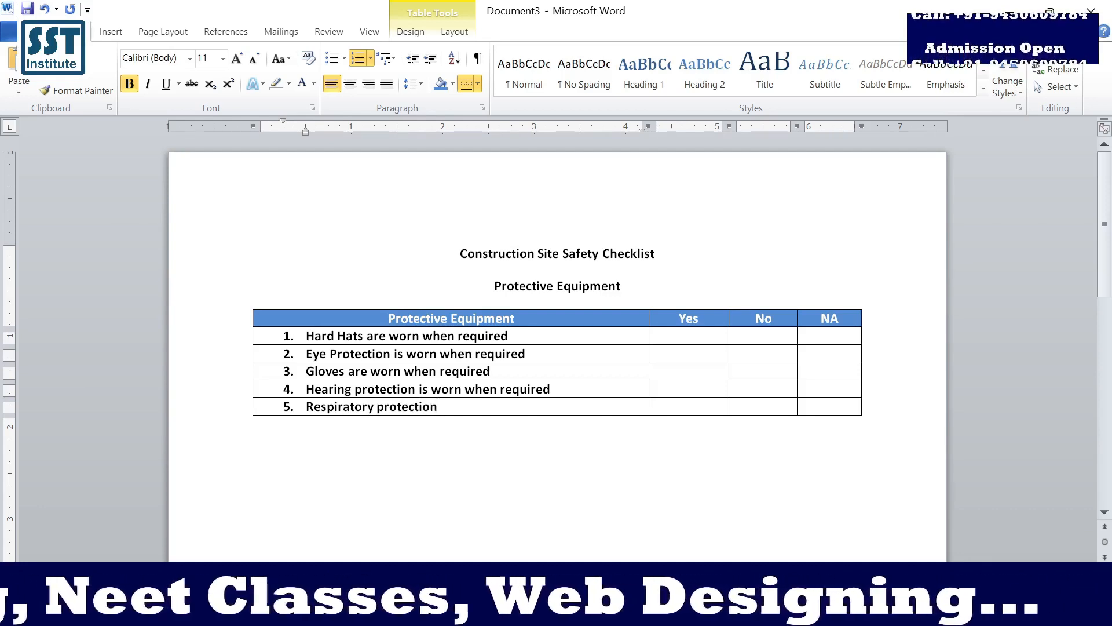
{"action": "type", "text": " is"}
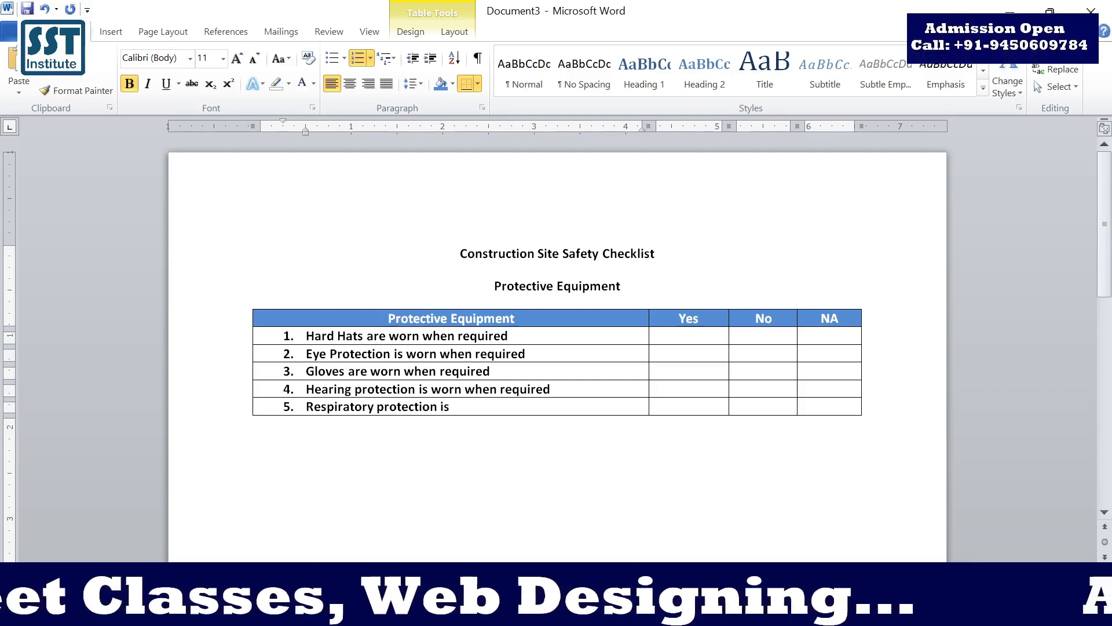
{"action": "type", "text": " w"}
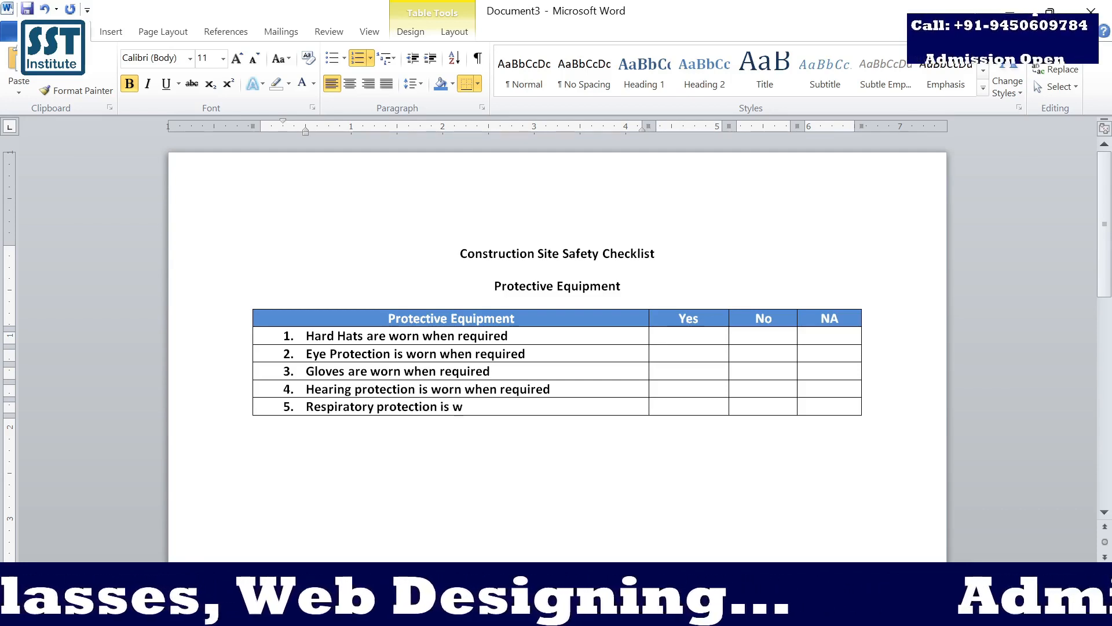
{"action": "type", "text": "orn"}
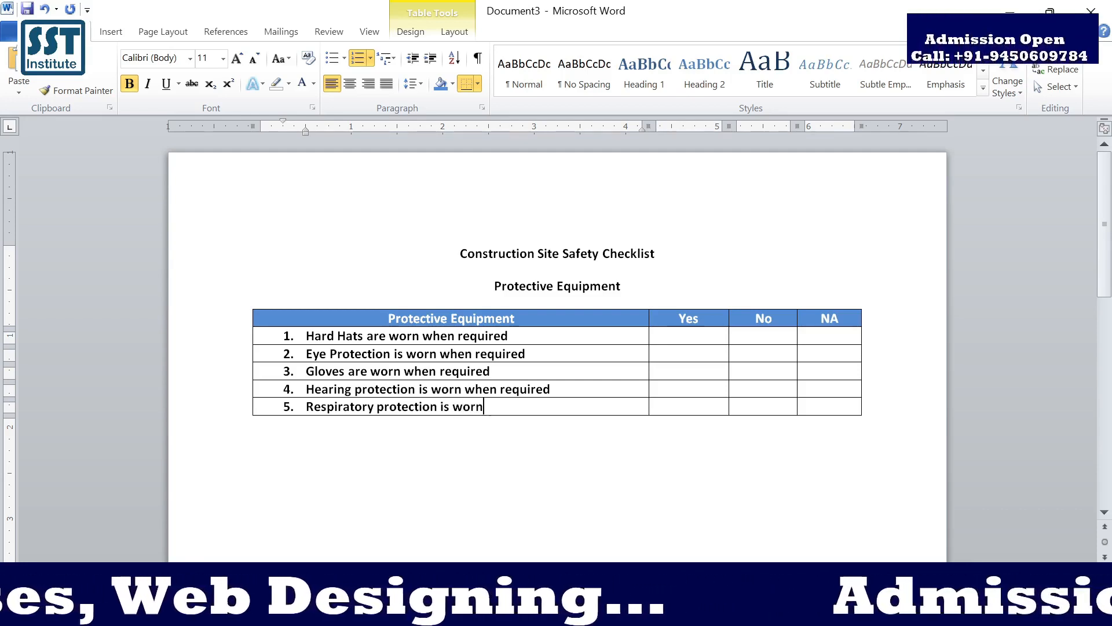
{"action": "type", "text": " wh"}
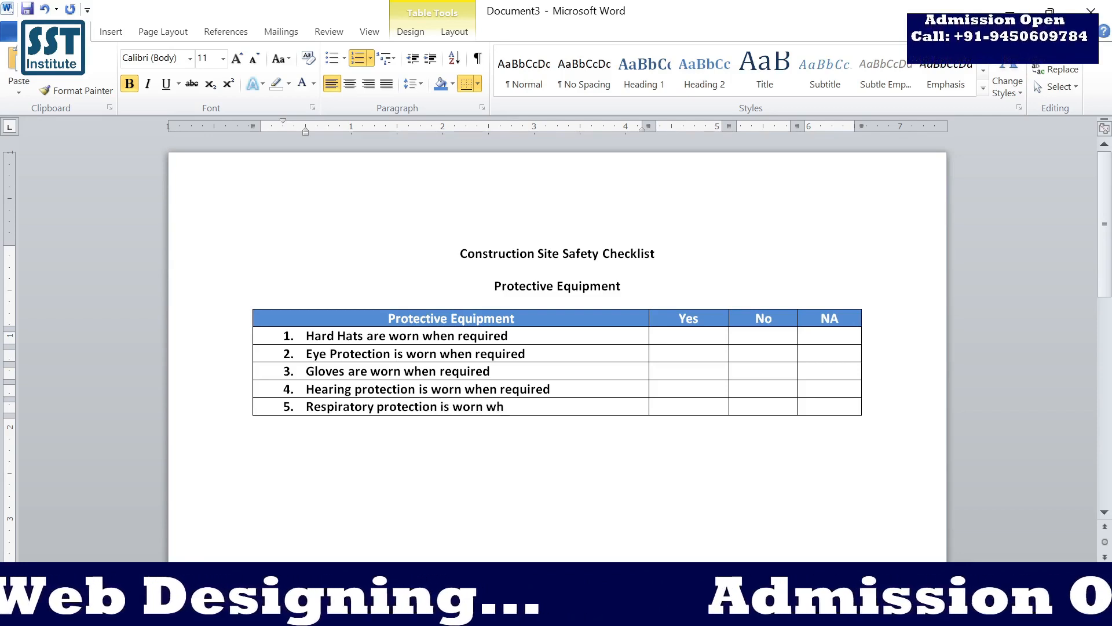
{"action": "type", "text": "en re"}
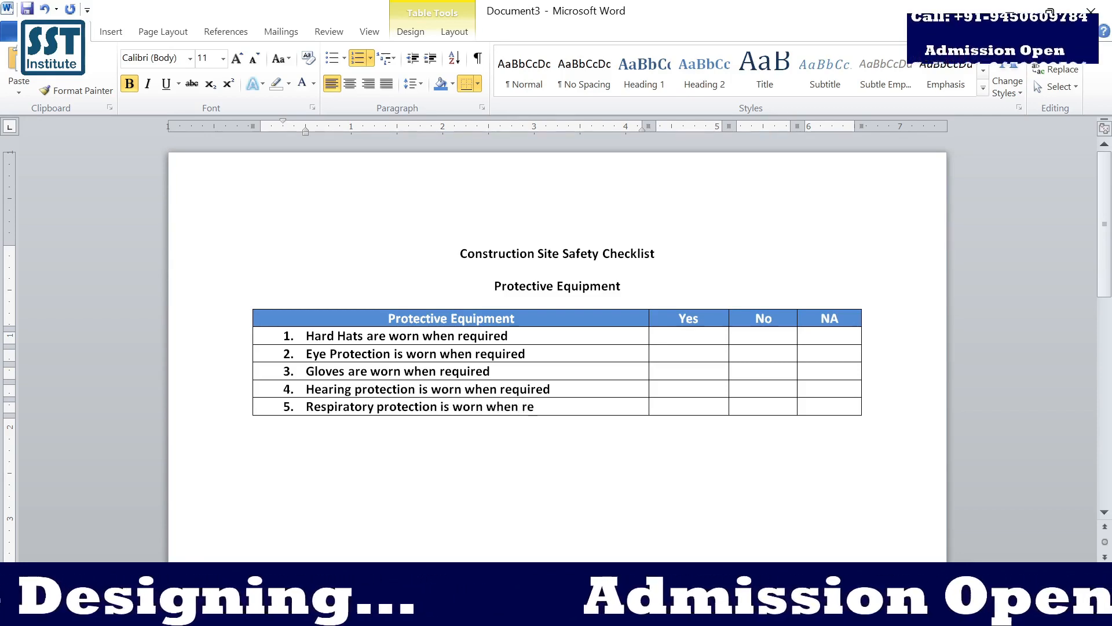
{"action": "type", "text": "q"}
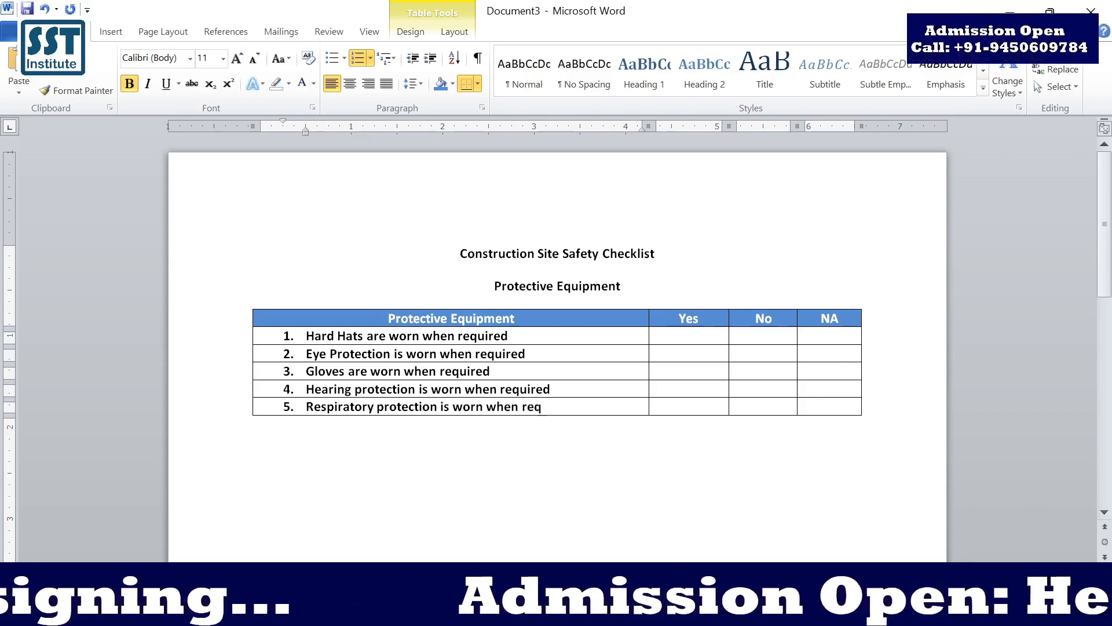
{"action": "type", "text": "uired"}
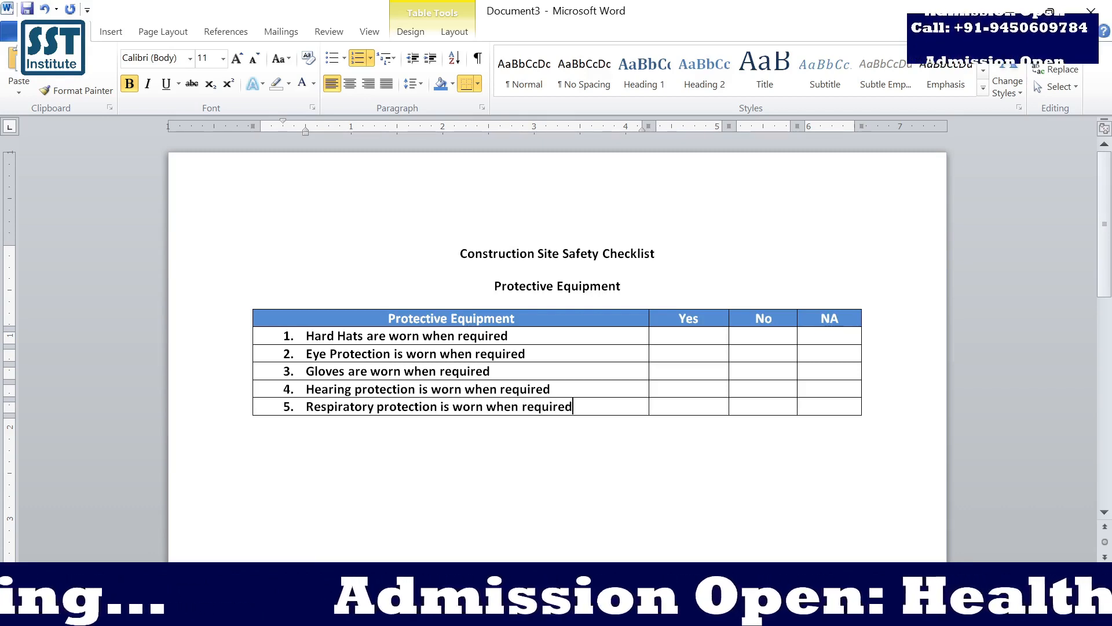
Step: Add a sixth numbered item row to the table, below the respiratory protection row
{"action": "key", "text": "Tab"}
{"action": "key", "text": "Tab"}
{"action": "key", "text": "Tab"}
{"action": "key", "text": "Tab"}
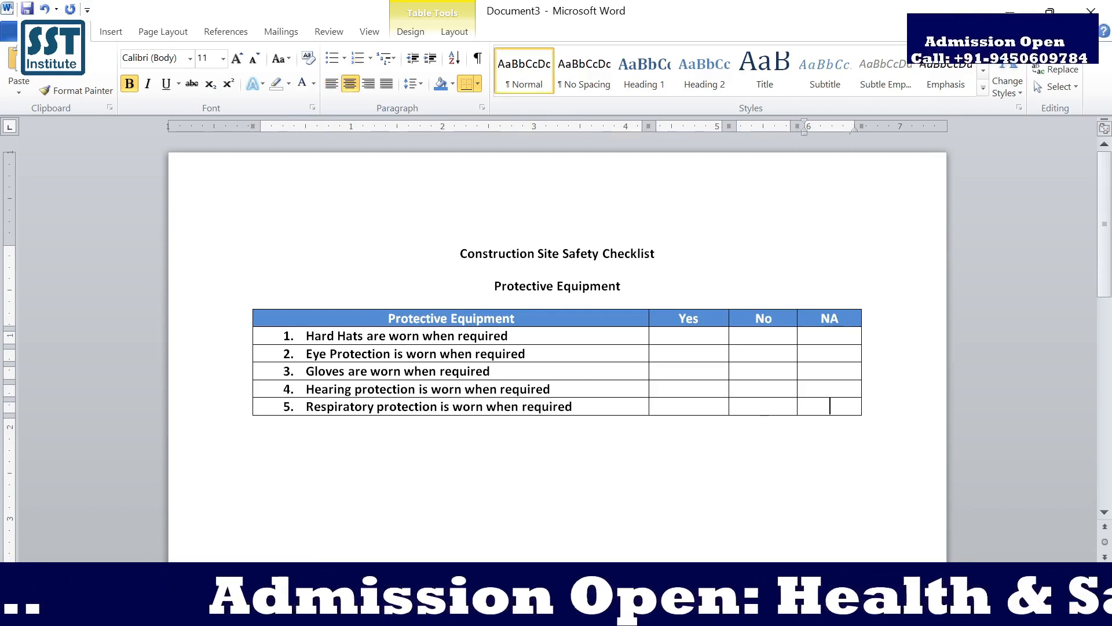